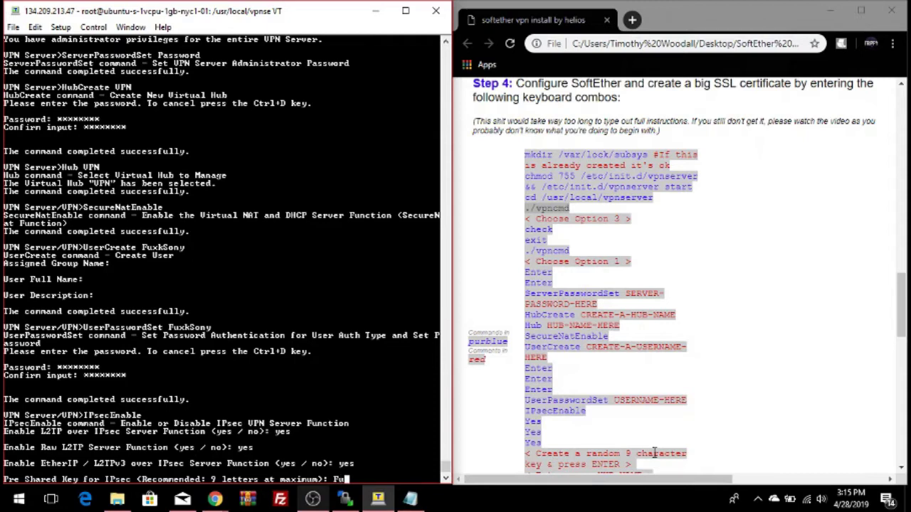
Step: Enter the IPsec pre-shared key to finish enabling IPsec
key(Return)
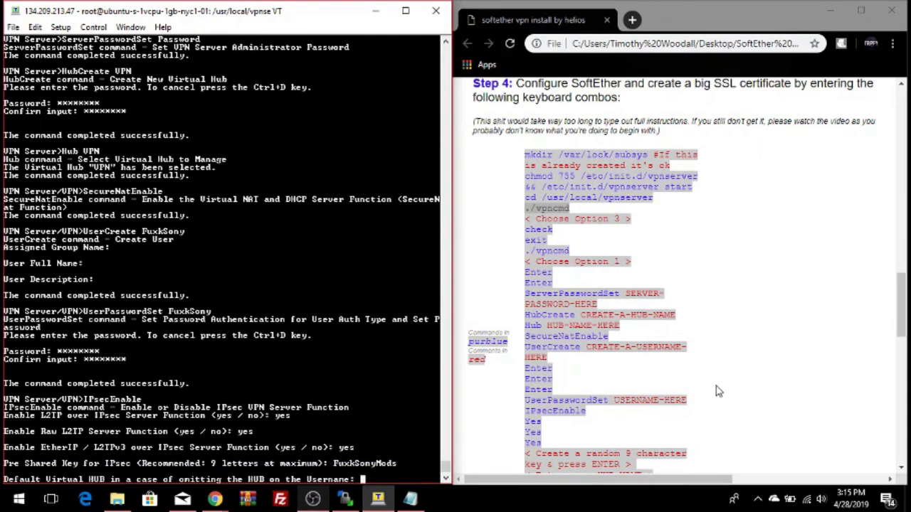
scroll(715, 388, down, 3)
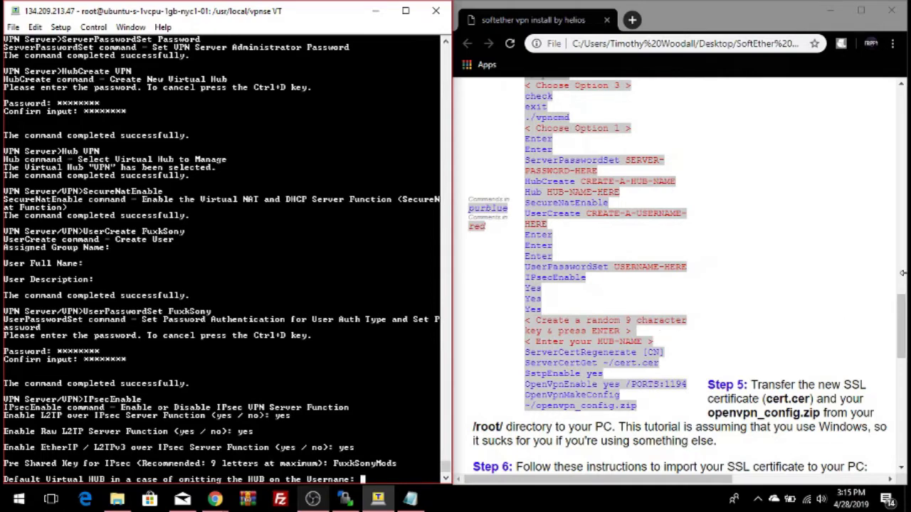
Step: Set VPN as the default virtual hub, then exit vpncmd to the root shell
text(PN)
key(Return)
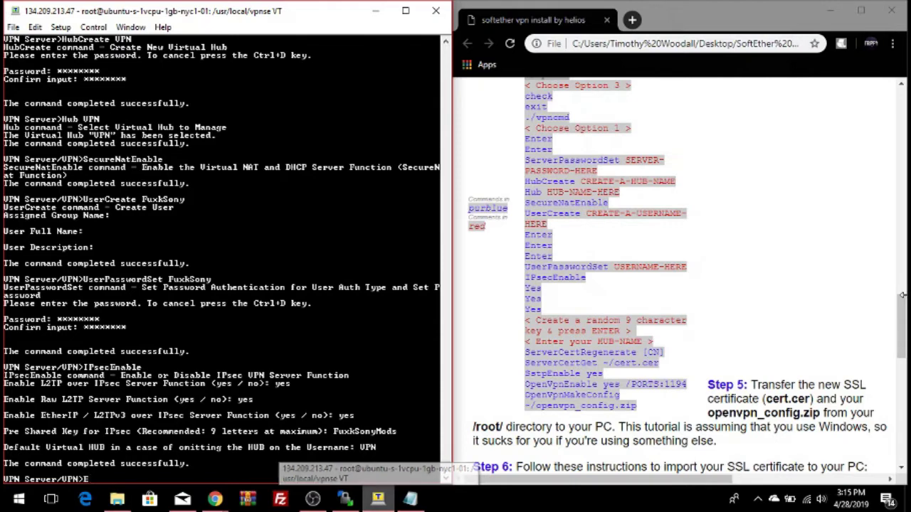
text(xit)
key(Return)
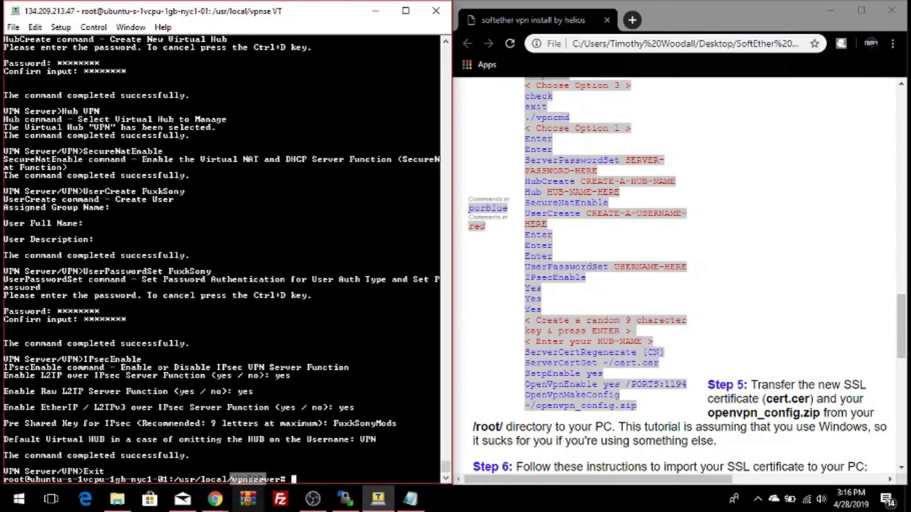
Step: Disconnect the Tera Term session from the server and minimize Chrome
click(435, 11)
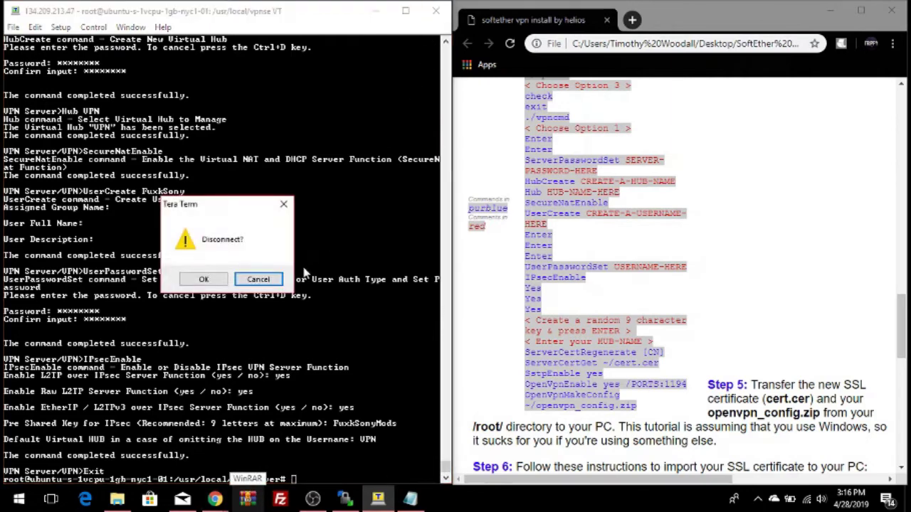
click(203, 279)
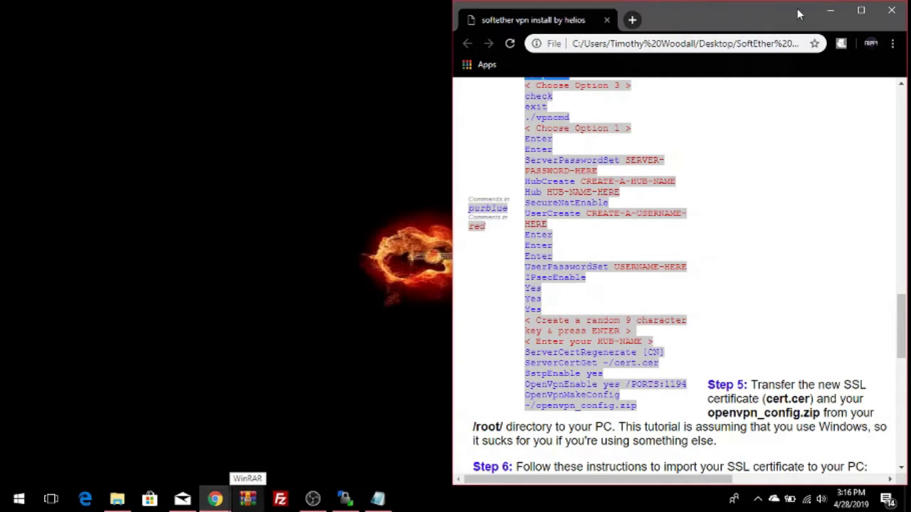
click(830, 11)
Step: End the Notepad notes with 'It is now done now follow what i do' and minimize them
click(381, 498)
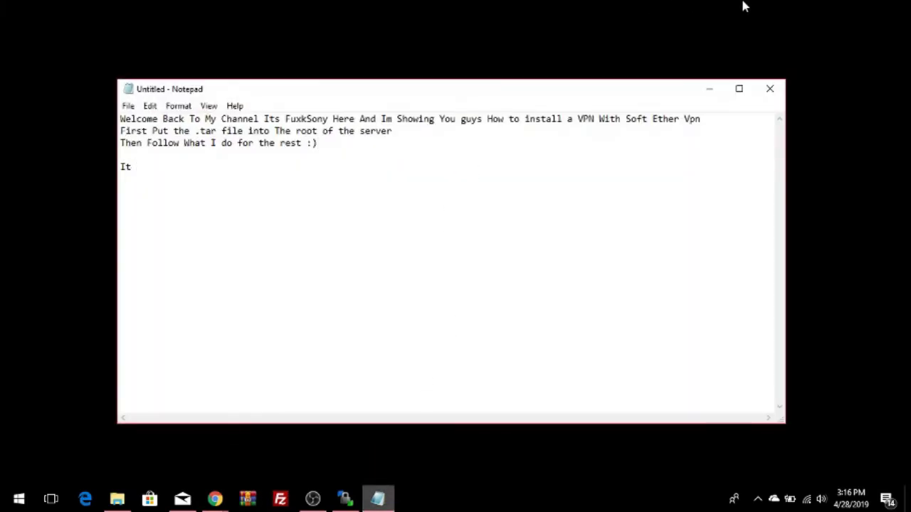
text(It is now done now follow what i do)
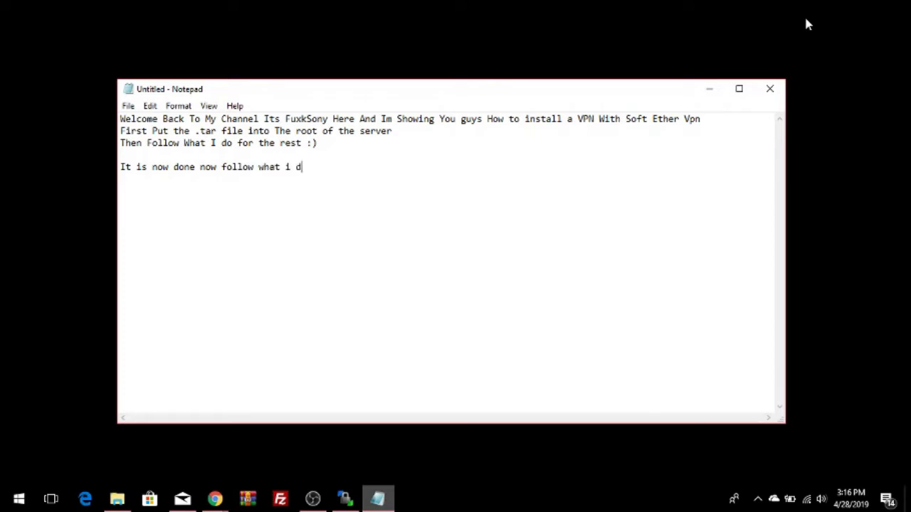
click(710, 90)
Step: Search the Start menu for 'vpn' and launch SoftEther VPN Server Manager
click(18, 498)
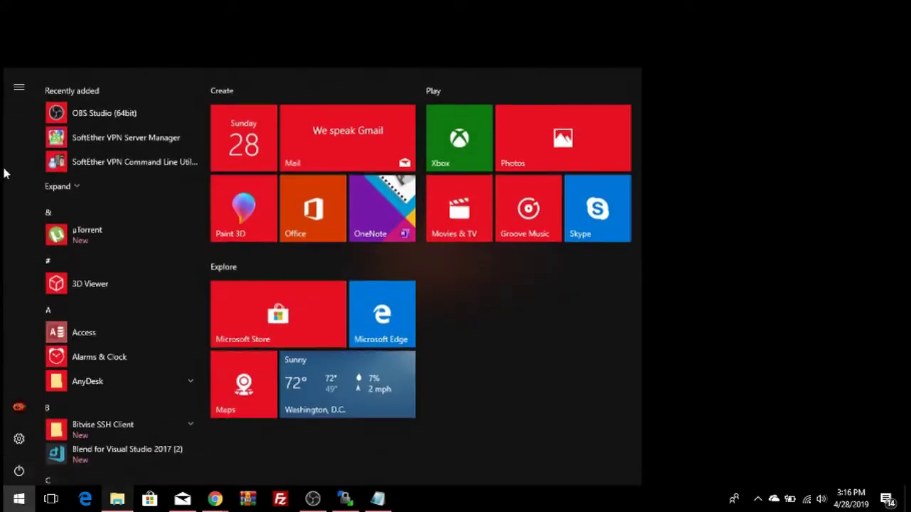
text(vp)
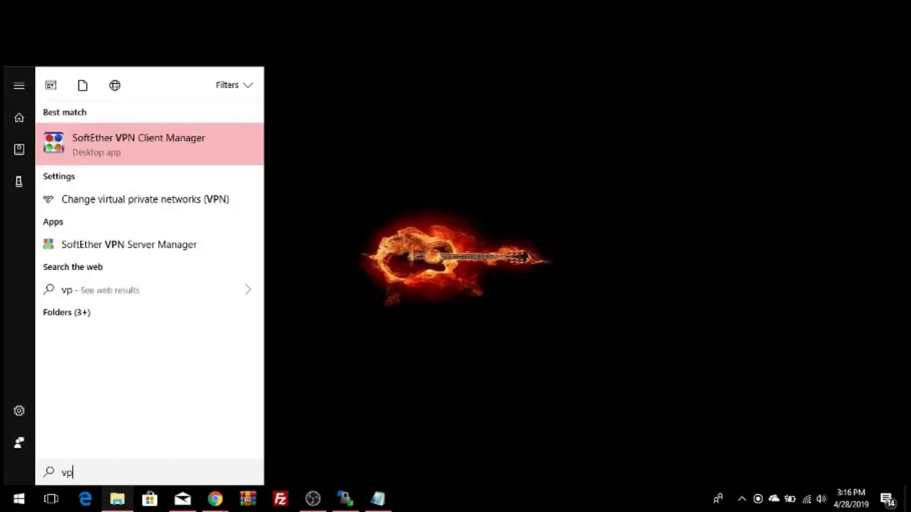
text(n)
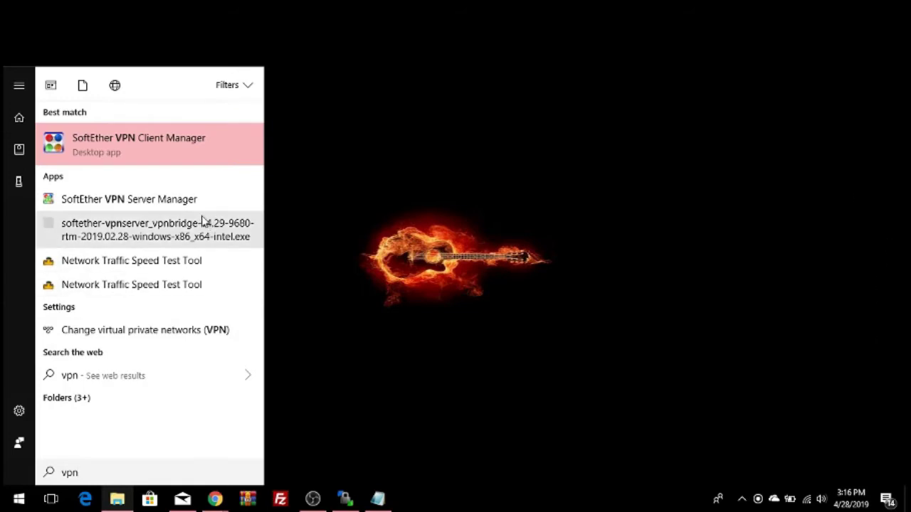
click(178, 206)
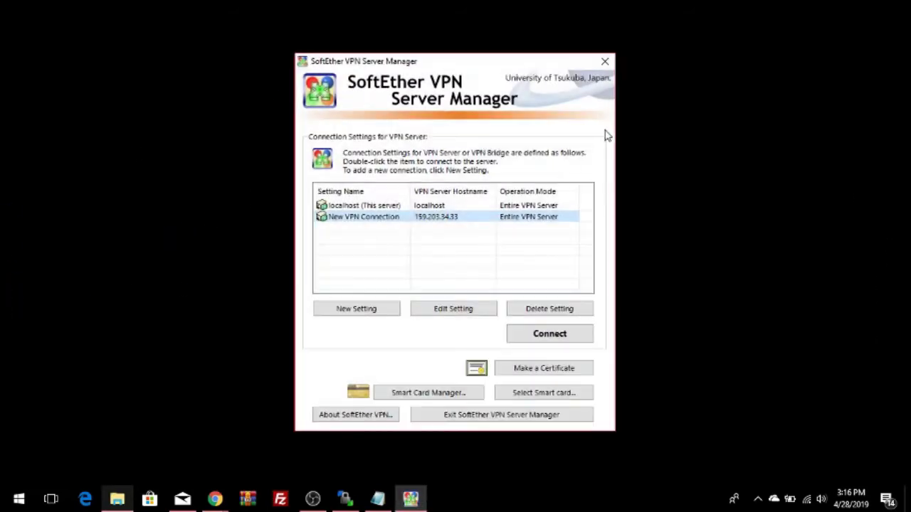
Step: Create a new connection setting and name it VPN1
click(396, 311)
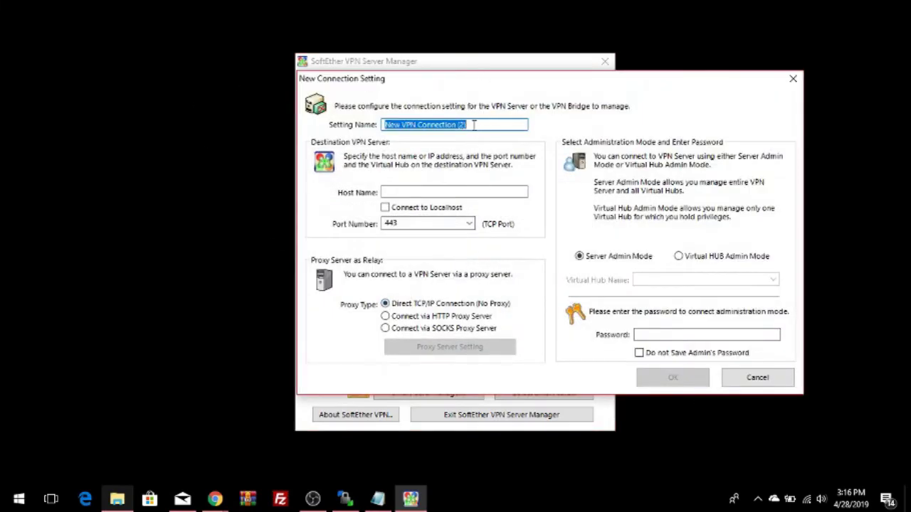
key(BackSpace)
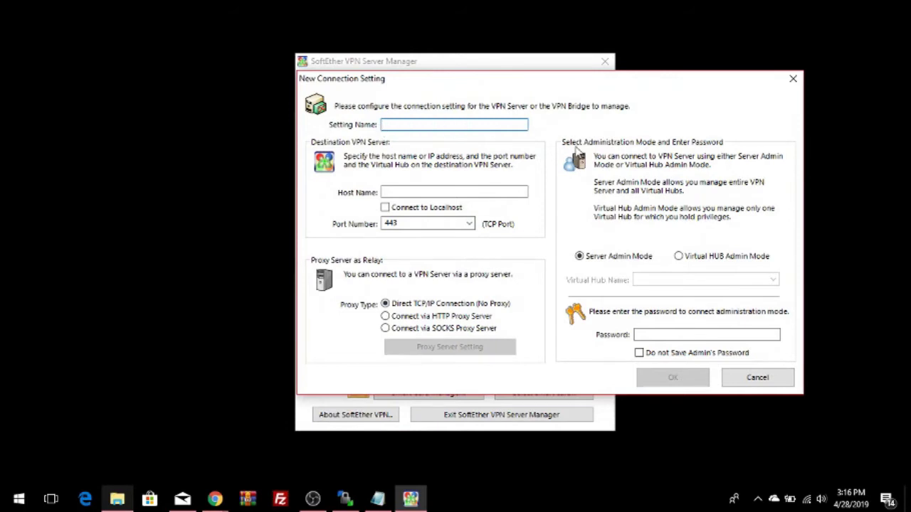
text(VPN1)
click(345, 498)
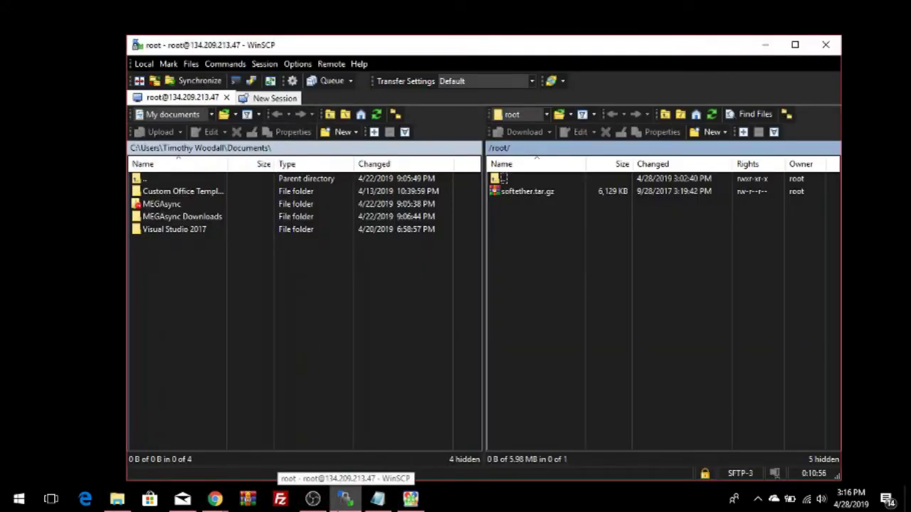
click(345, 498)
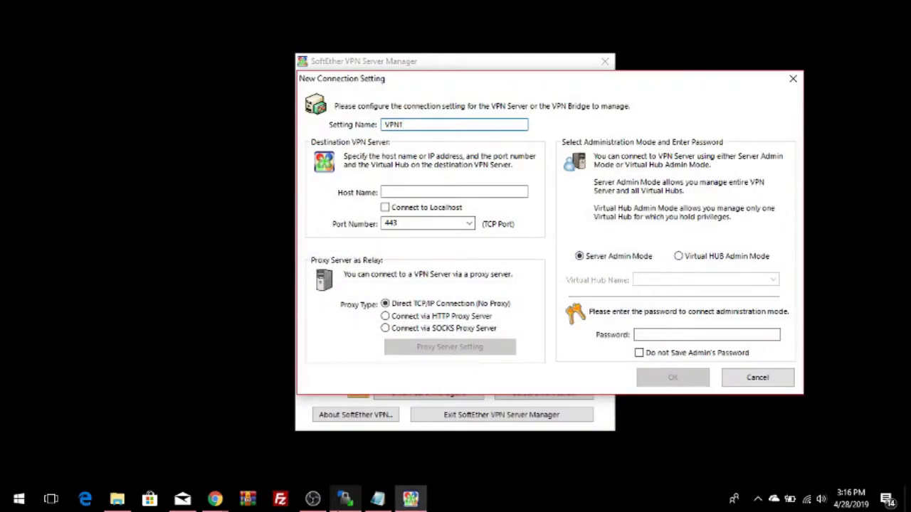
Step: Enter host name 134.209.213.47, checking the server address in WinSCP
click(427, 192)
text(134.)
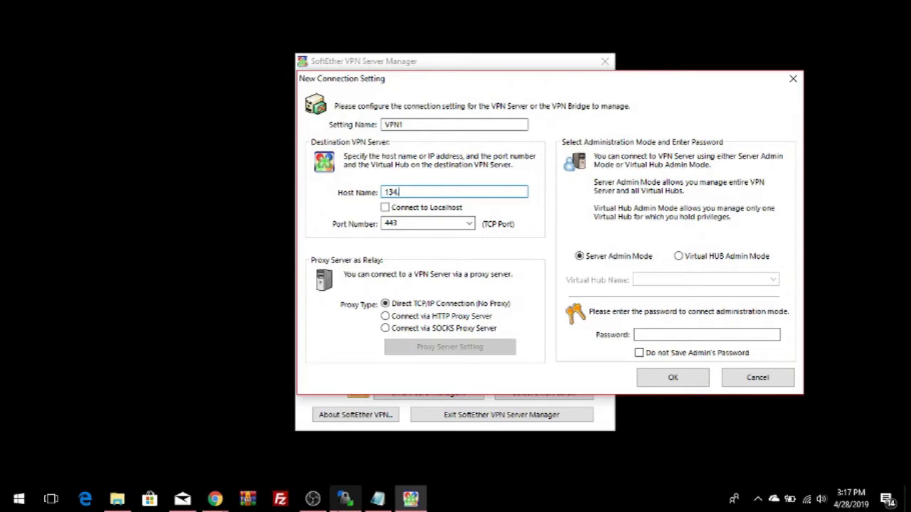
click(349, 501)
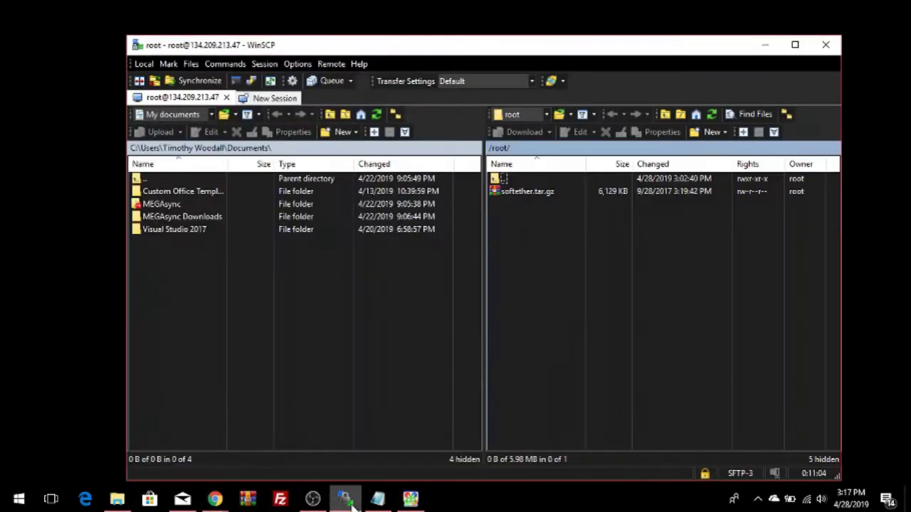
click(349, 500)
text(4.209.213)
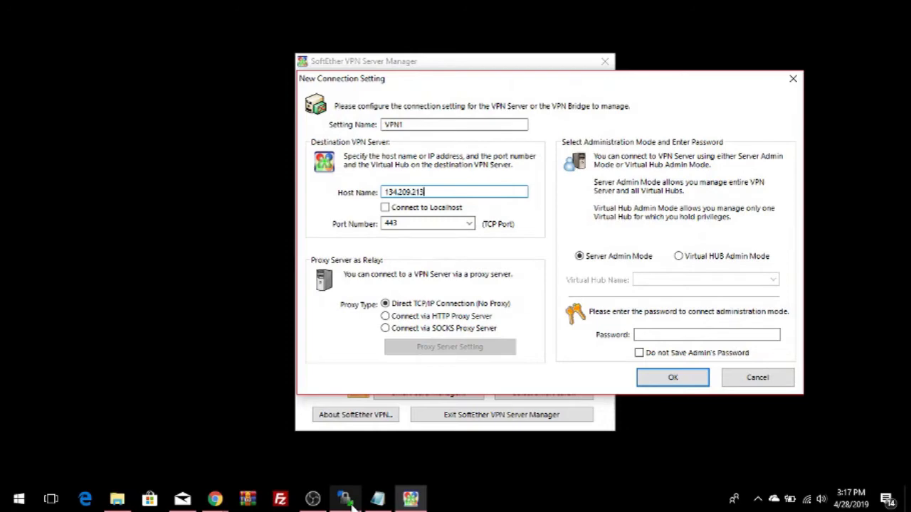
click(346, 500)
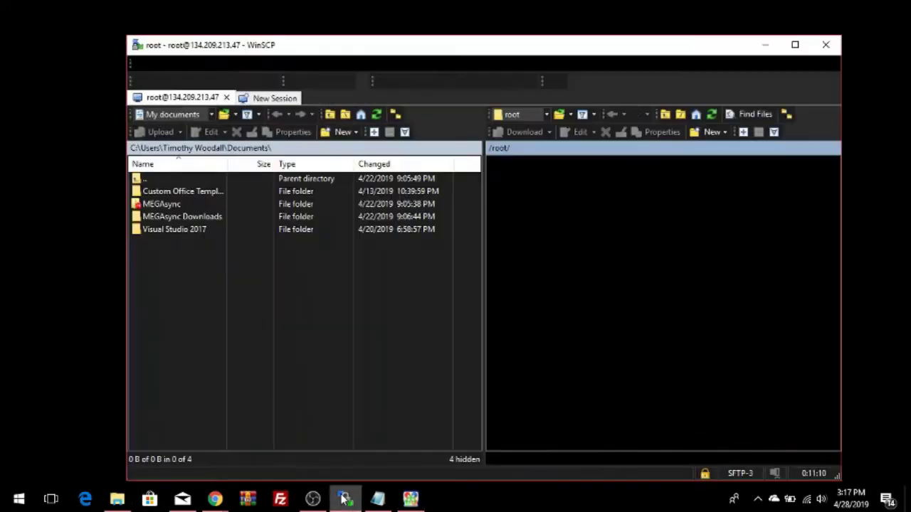
click(346, 500)
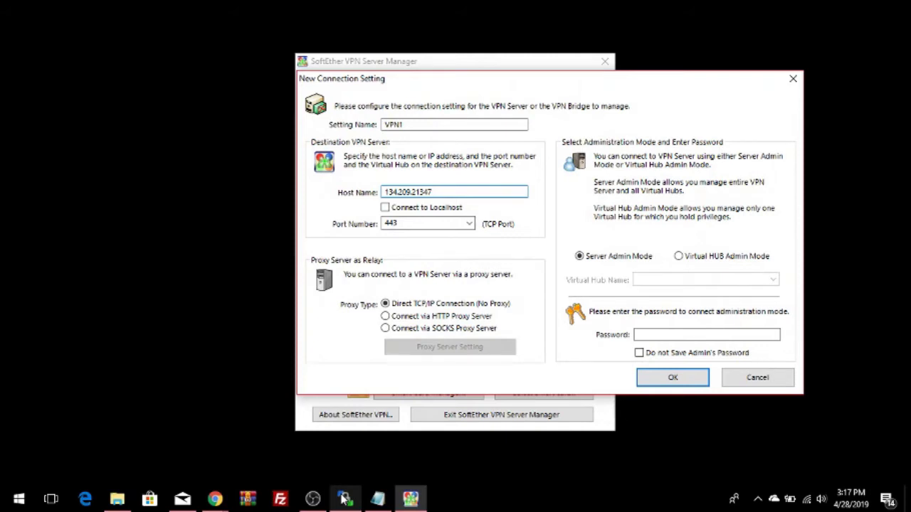
key(BackSpace)
key(BackSpace)
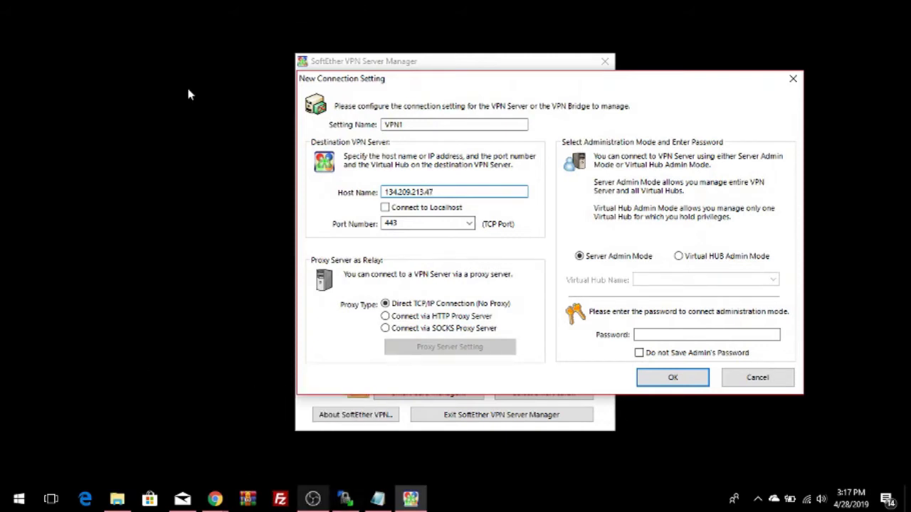
Step: Recheck the address in WinSCP, enter the administrator password, and save the VPN1 setting
click(349, 501)
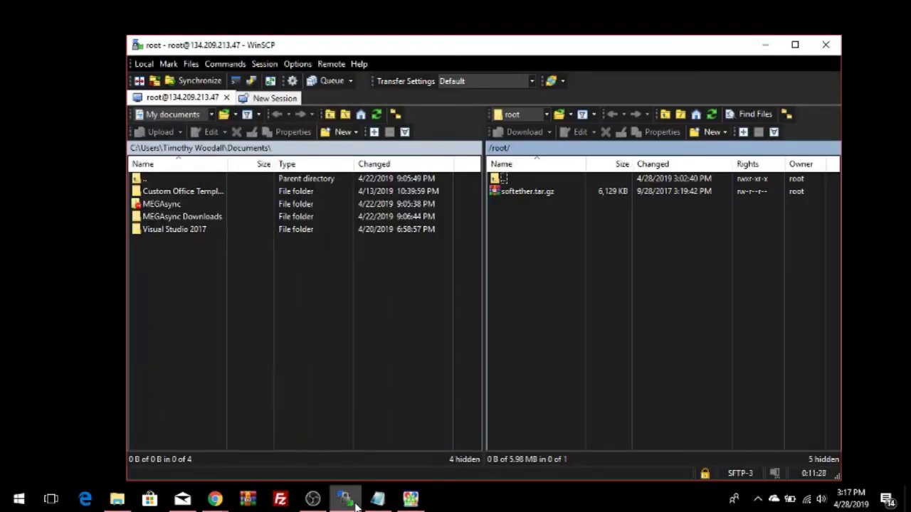
click(358, 505)
click(358, 505)
click(349, 502)
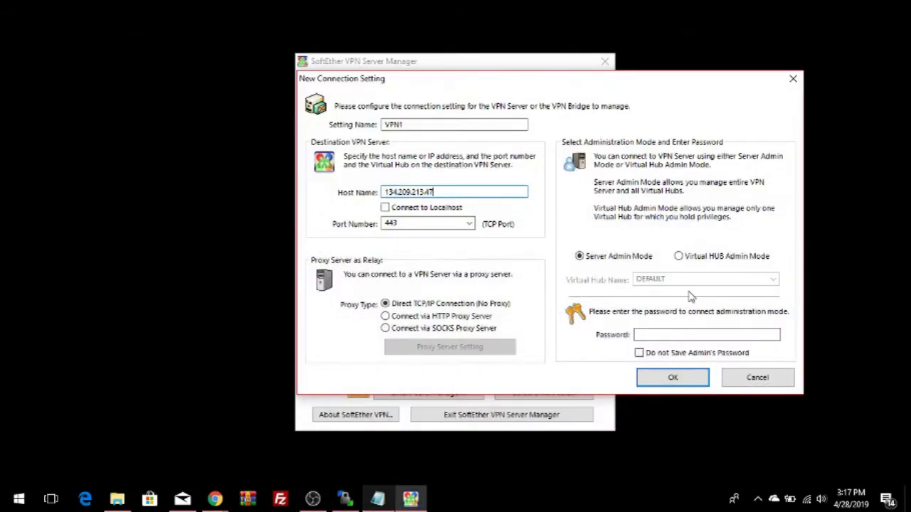
click(708, 334)
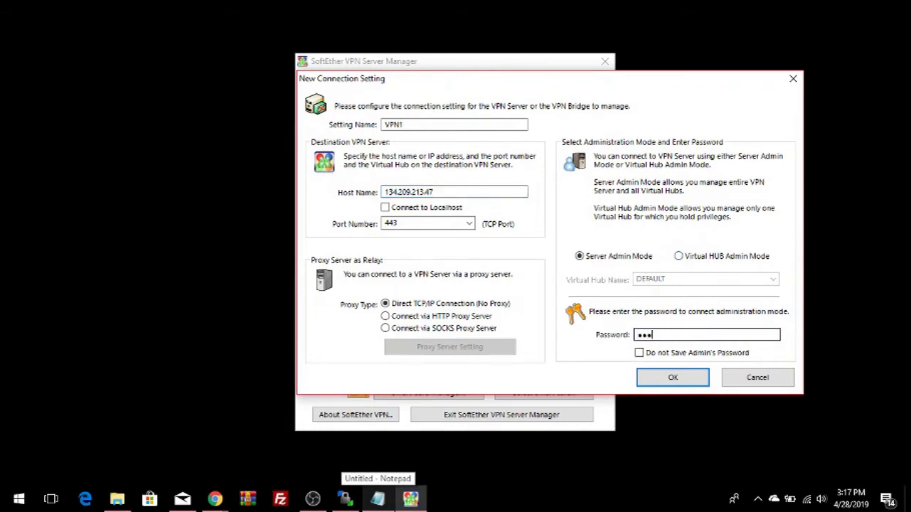
key(Return)
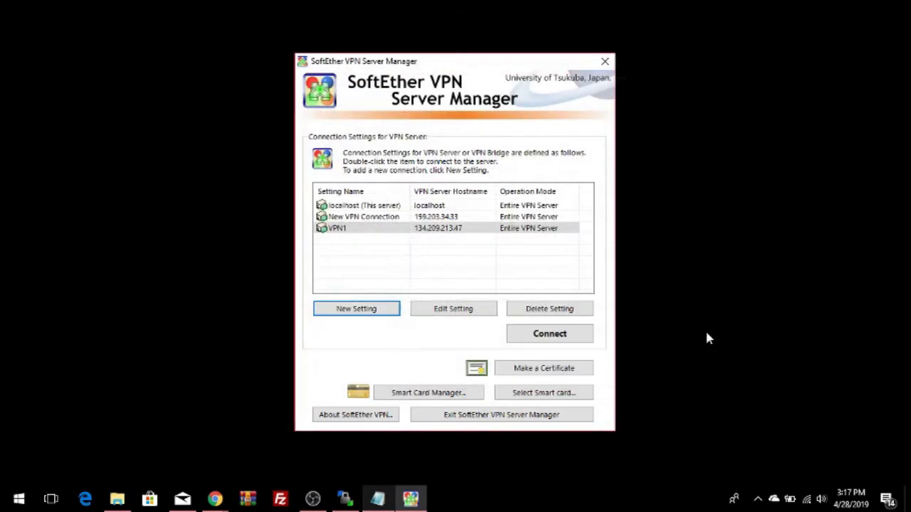
Step: Log in to VPN1 with the administrator password and dismiss the 'Access has been denied' error
double_click(432, 227)
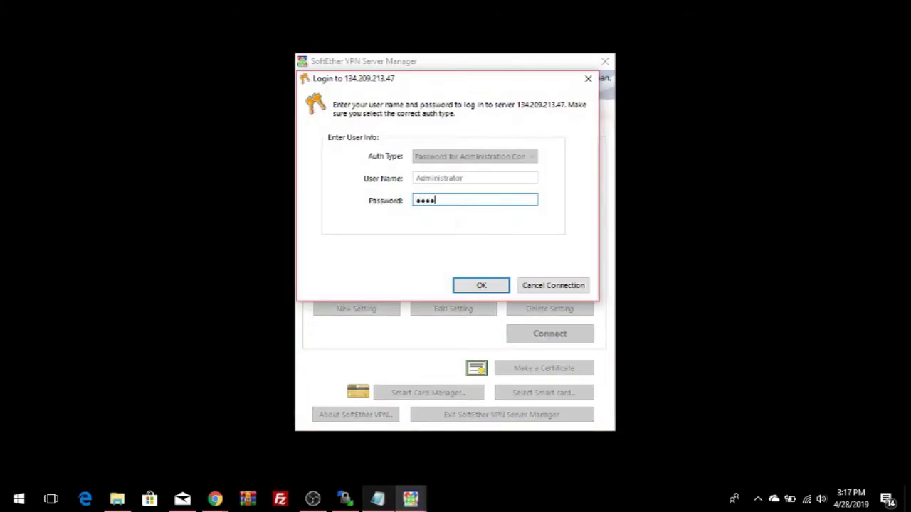
text(••••••)
key(Return)
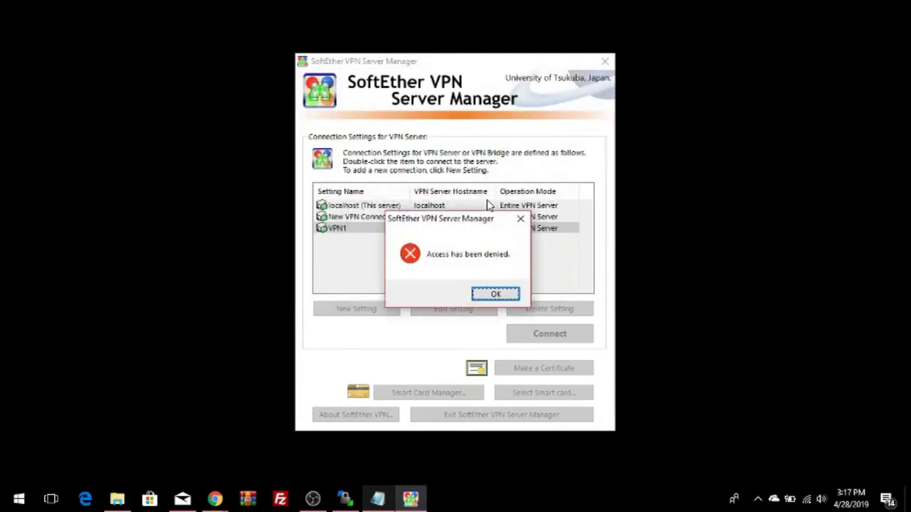
click(495, 294)
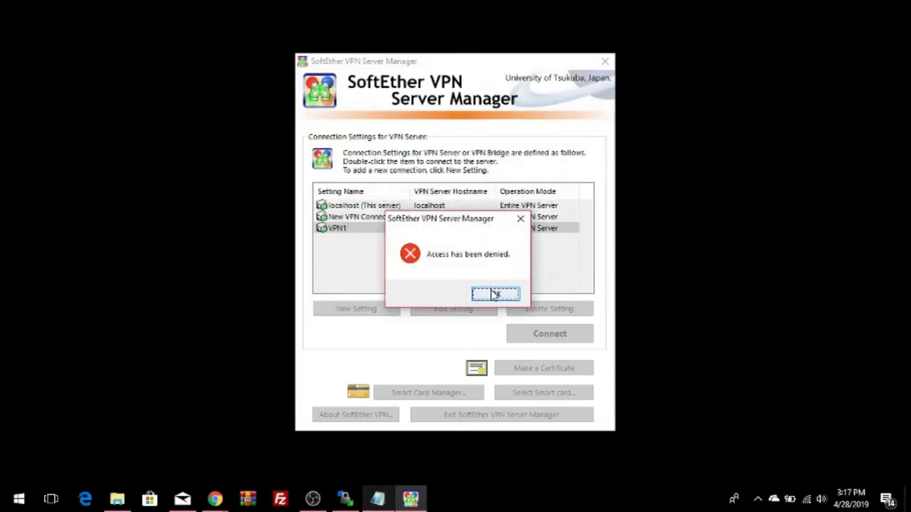
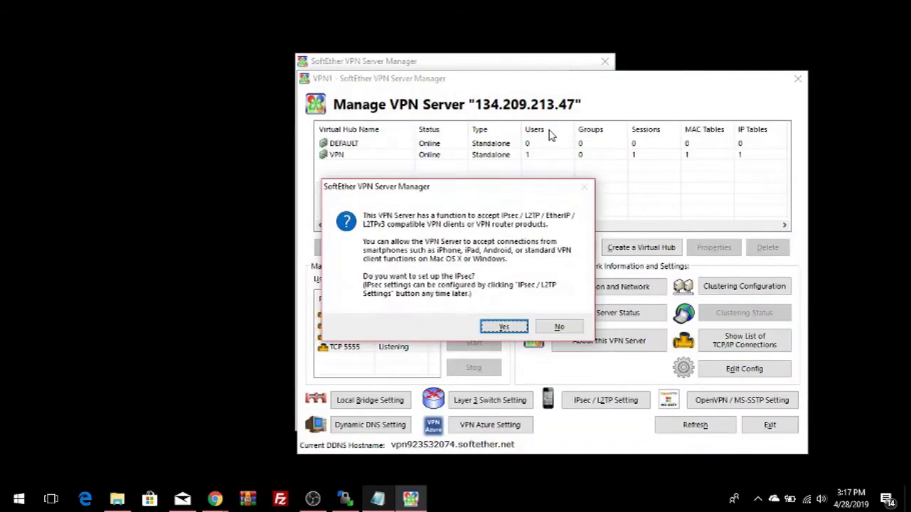
Step: Accept the IPsec setup prompt and confirm the IPsec/L2TP server settings
click(498, 328)
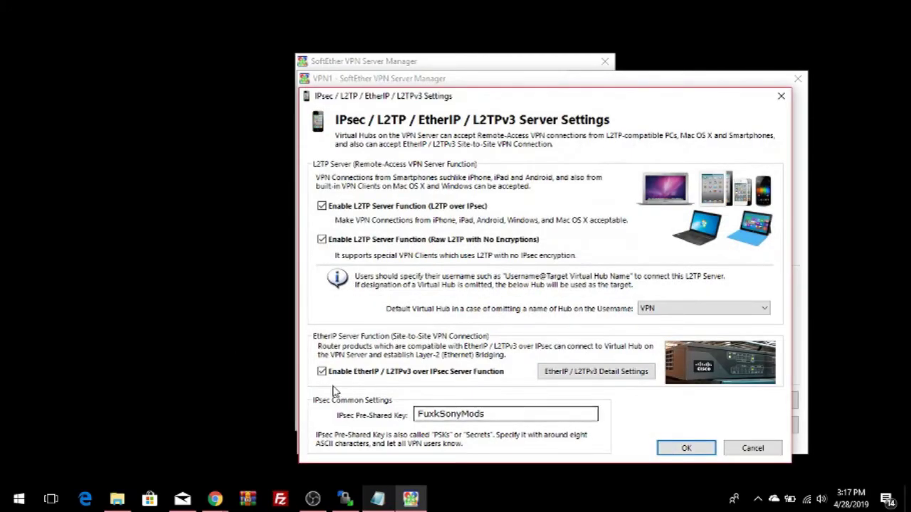
click(673, 447)
click(468, 155)
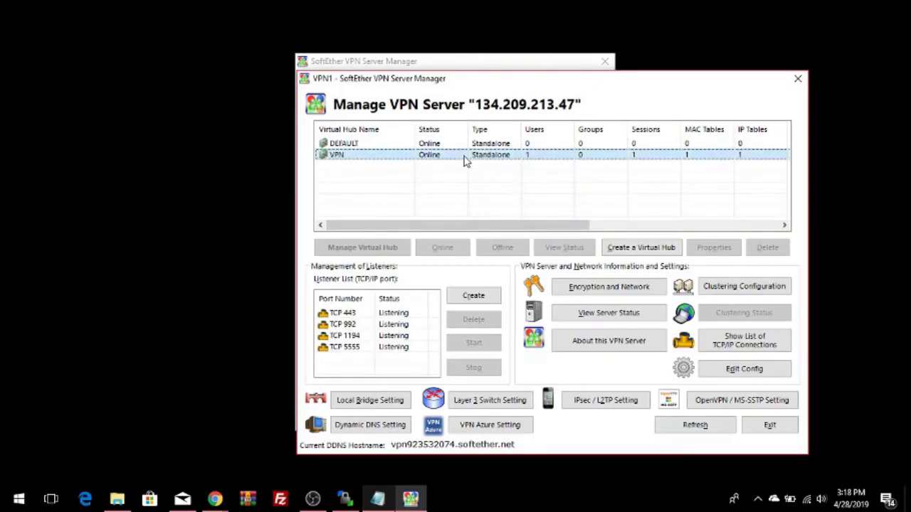
Step: Delete the DEFAULT virtual hub and acknowledge the deletion message
click(426, 148)
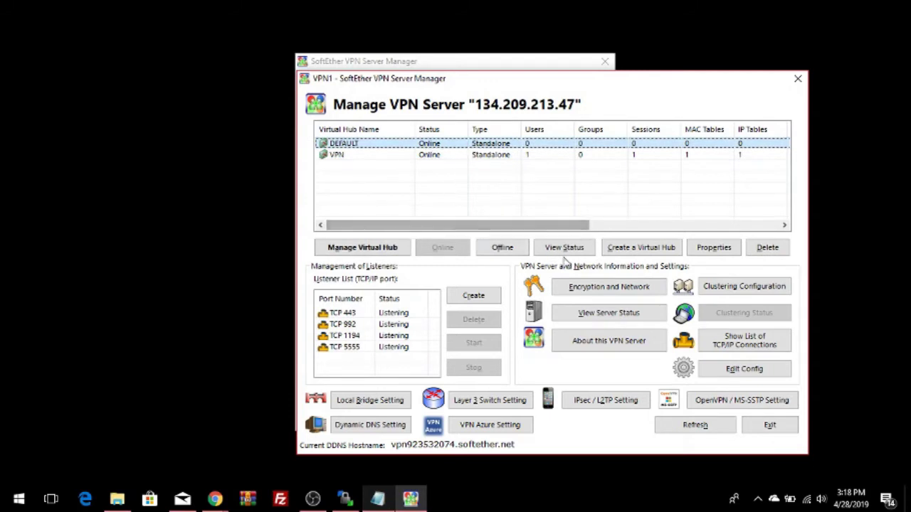
click(768, 248)
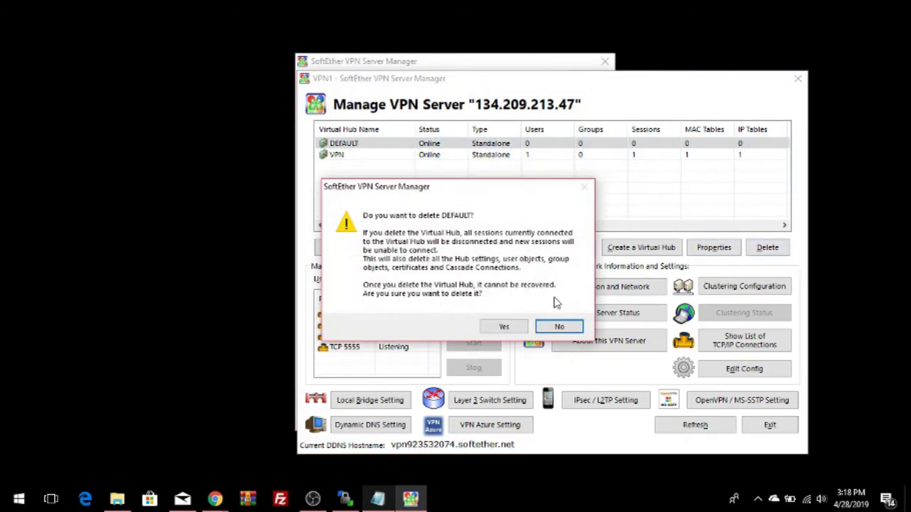
click(506, 329)
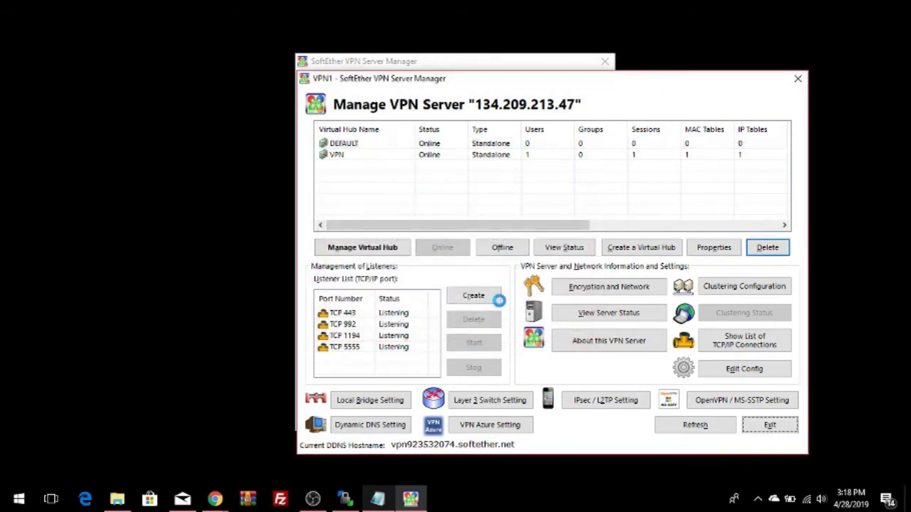
click(508, 295)
click(466, 144)
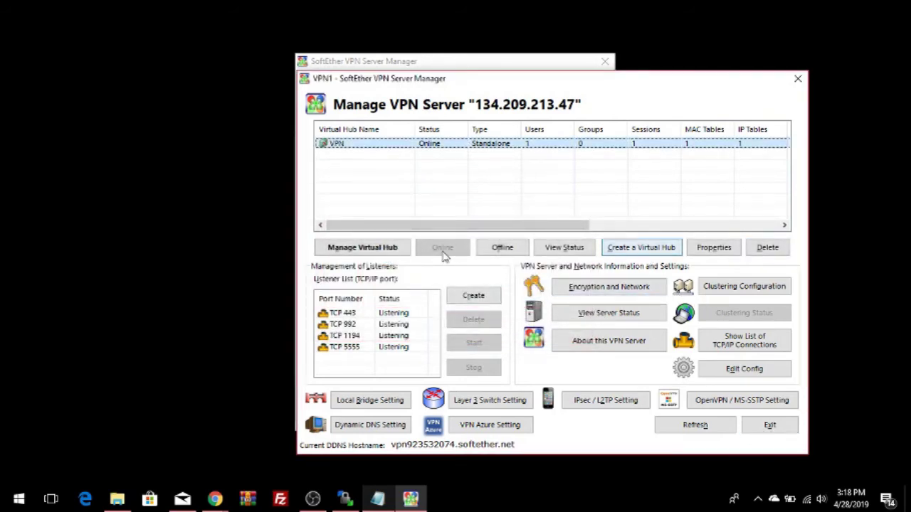
click(363, 247)
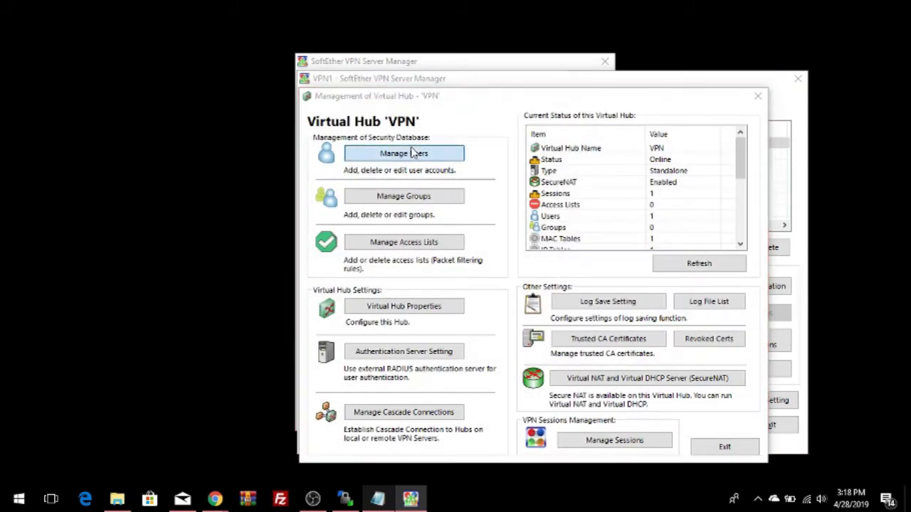
click(411, 153)
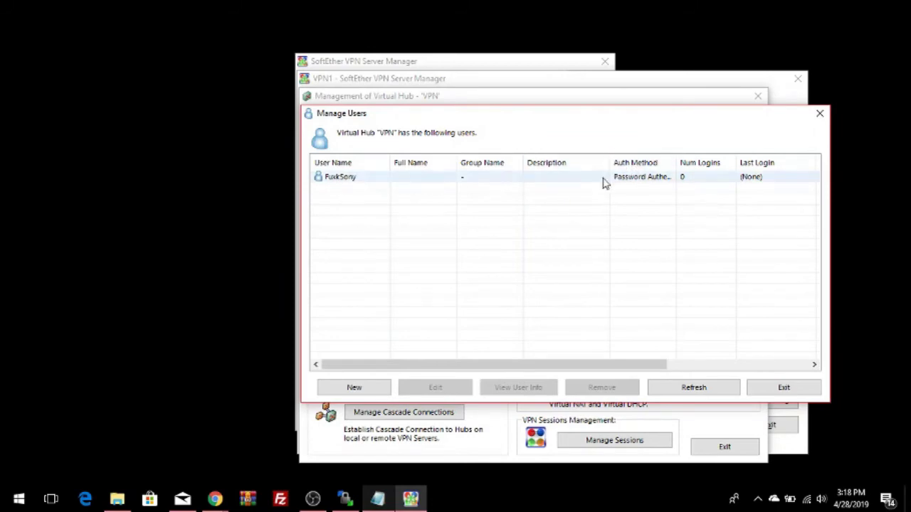
double_click(378, 179)
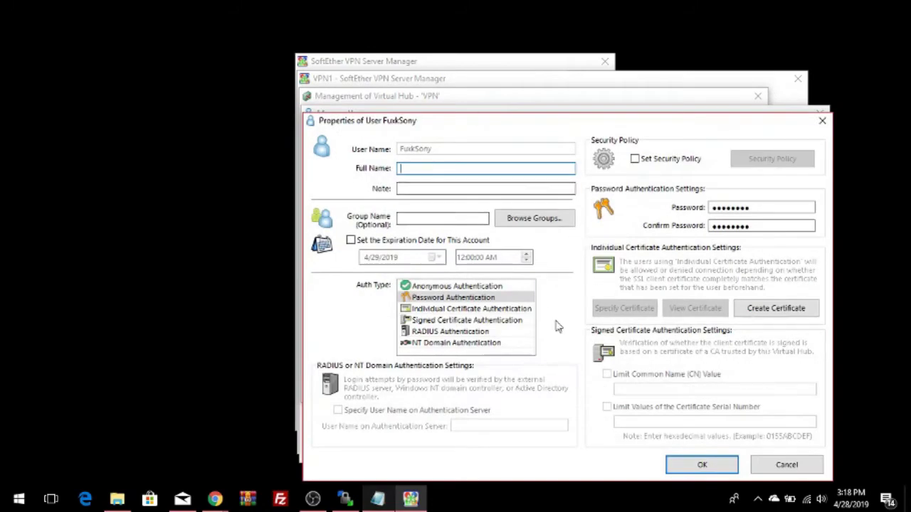
click(822, 121)
click(817, 114)
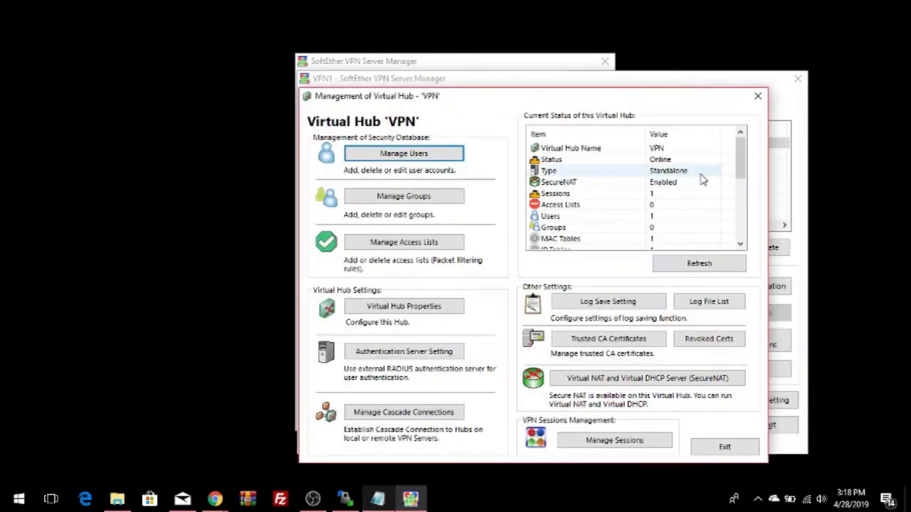
click(757, 95)
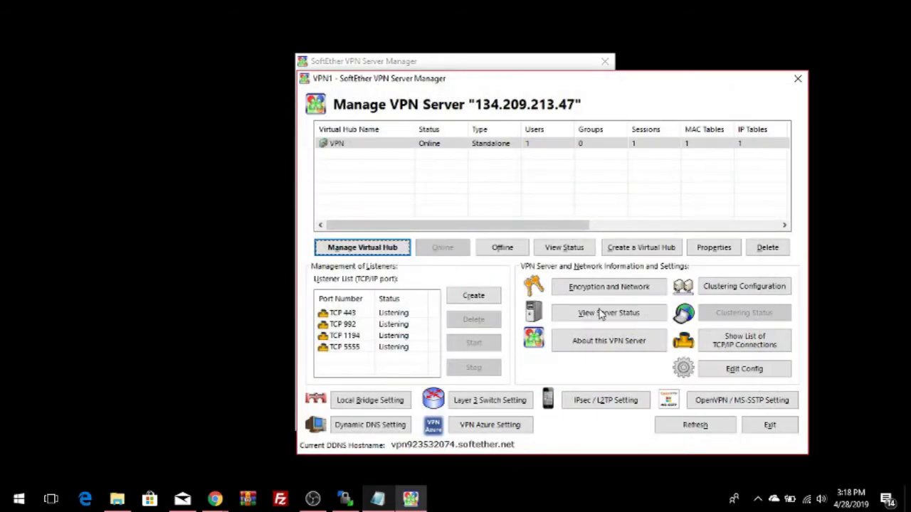
Step: Launch SoftEther VPN Client Manager and start a new connection setting named VPN 1
click(19, 499)
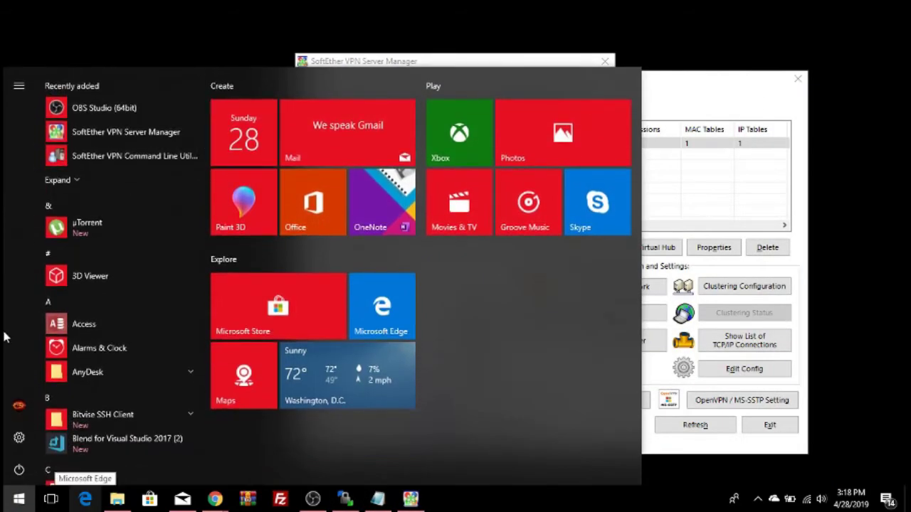
text(sof)
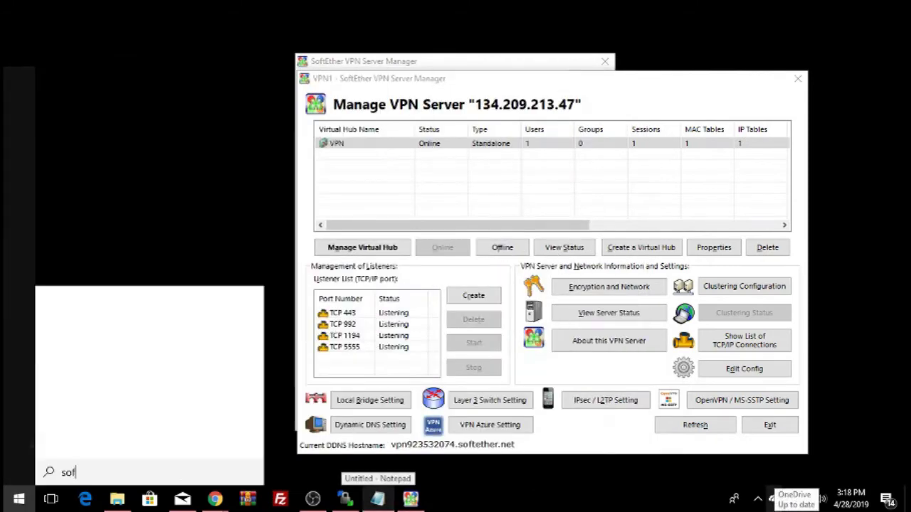
text(t)
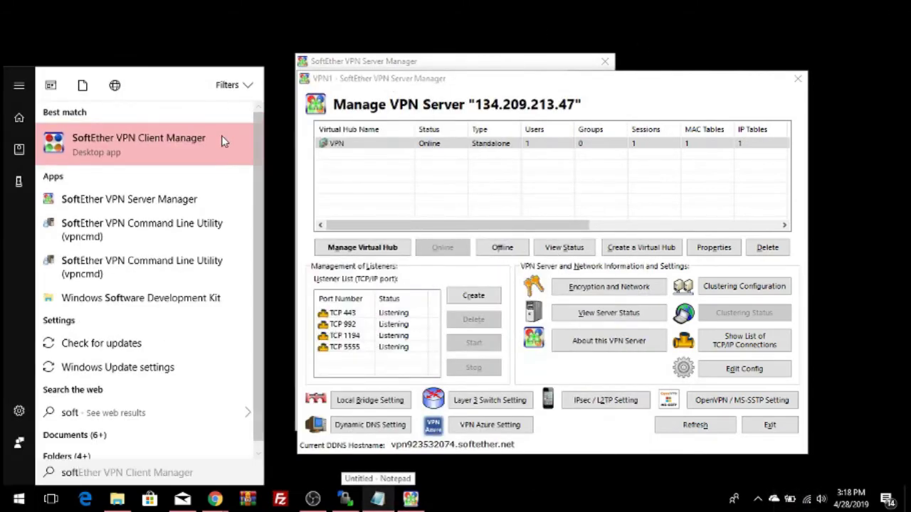
click(196, 146)
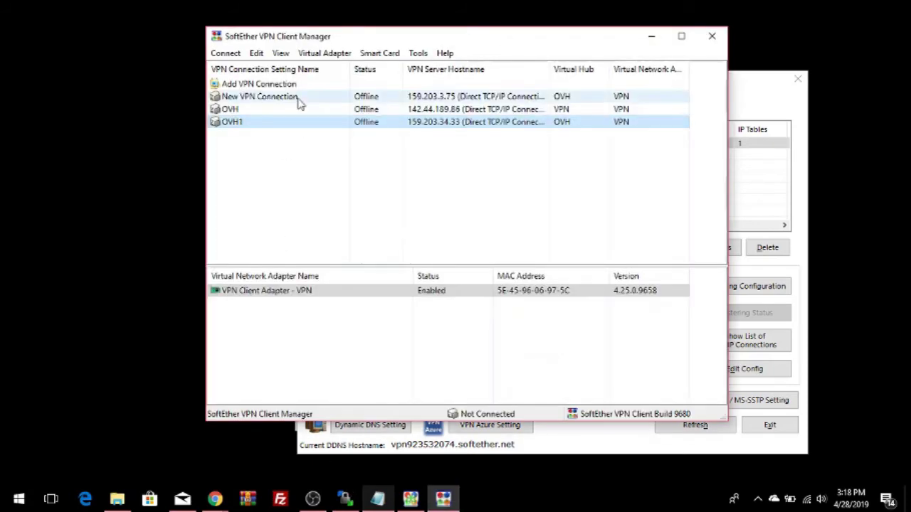
double_click(284, 85)
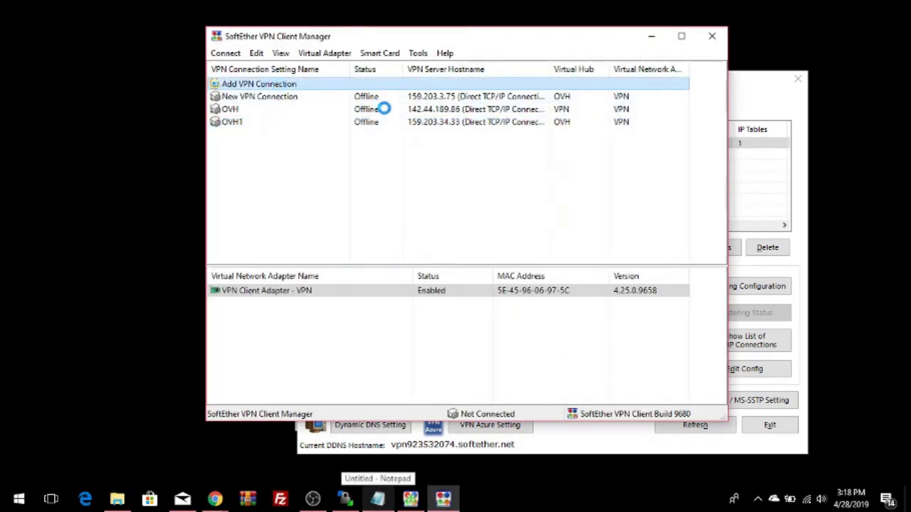
key(BackSpace)
text(VPN 1)
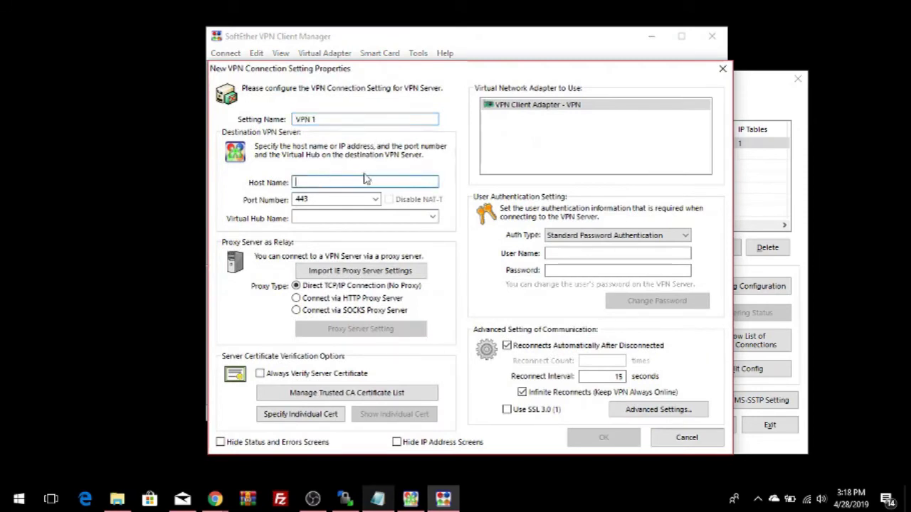
Step: Check the VPN hub's properties in the server manager, then close the hub windows
click(751, 95)
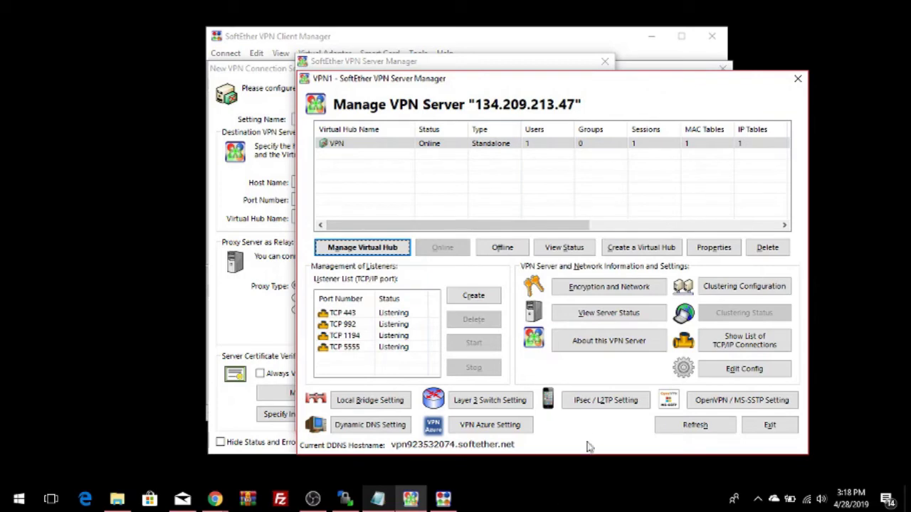
click(716, 251)
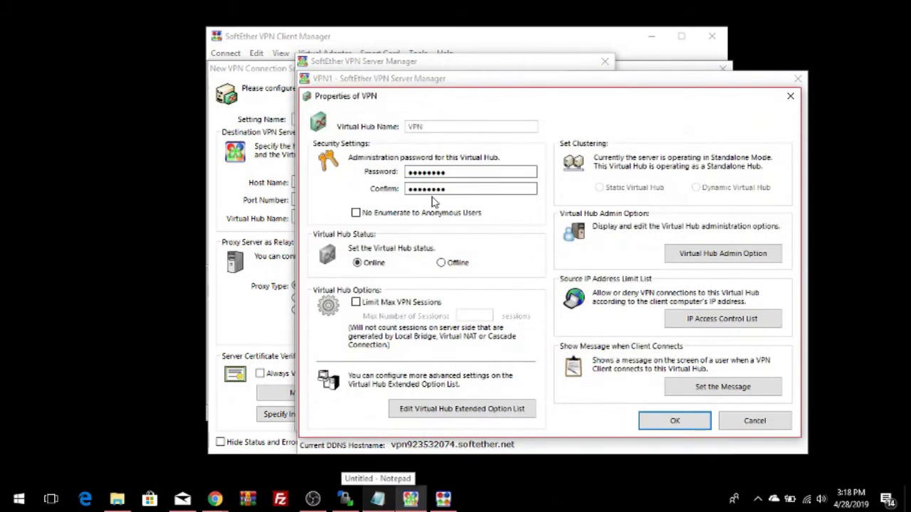
click(749, 421)
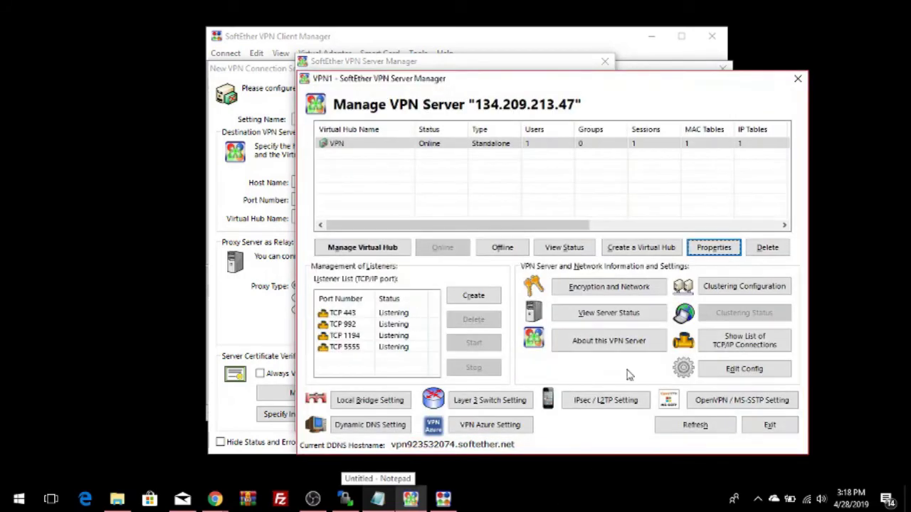
click(358, 248)
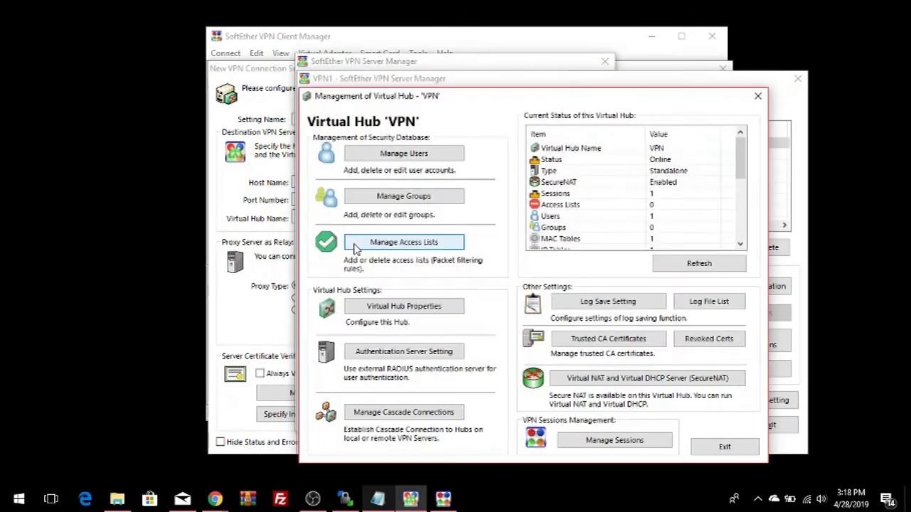
click(429, 306)
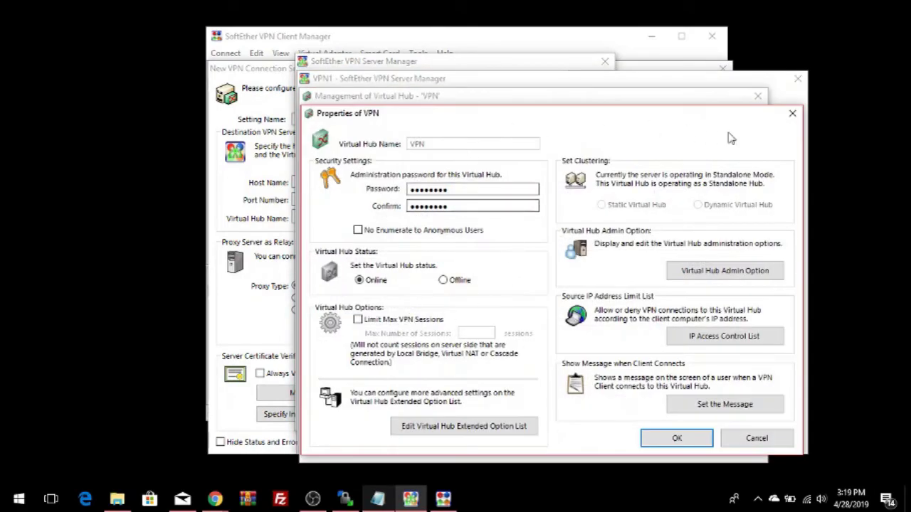
click(792, 113)
click(757, 95)
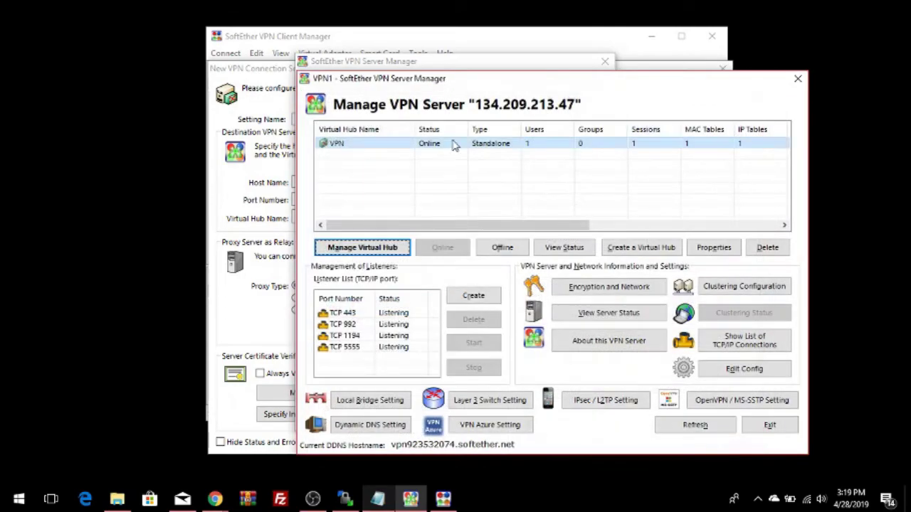
Step: Rearrange the windows so the new VPN 1 connection dialog is in front
click(442, 498)
drag(506, 71, 539, 169)
click(419, 83)
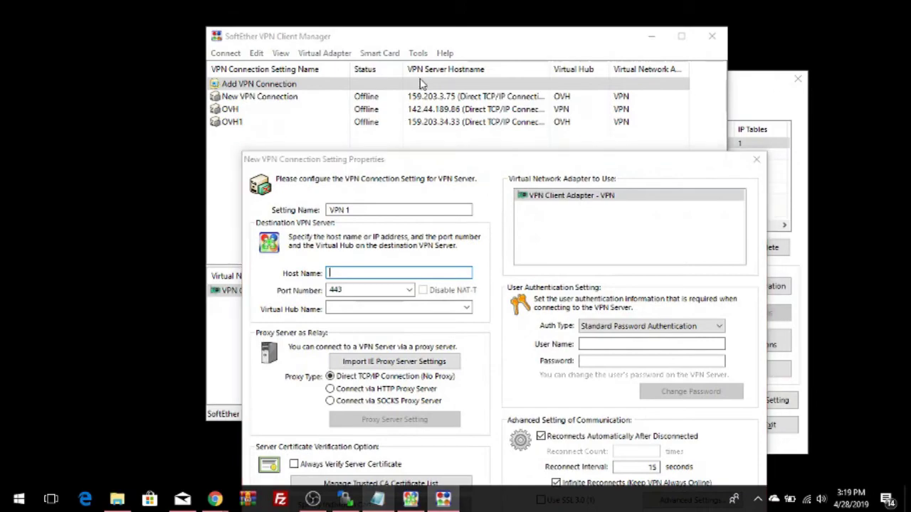
key(alt+Tab)
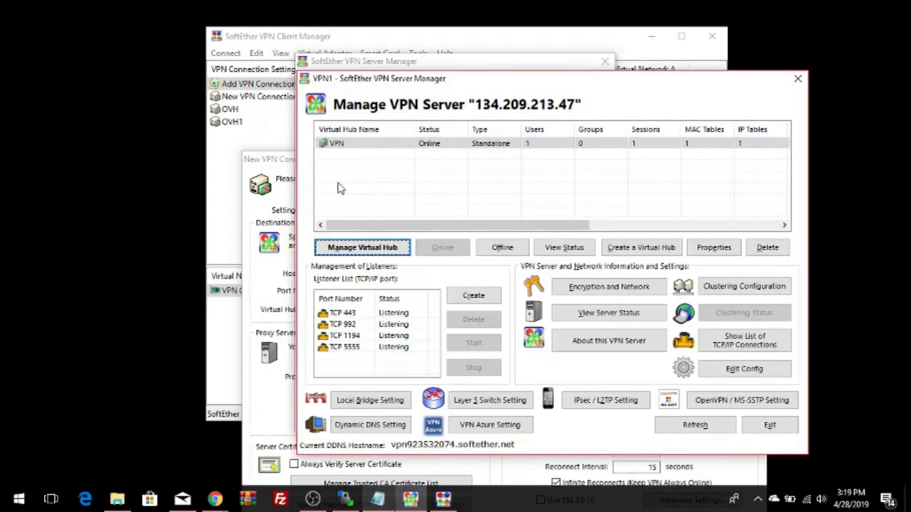
drag(463, 93, 723, 100)
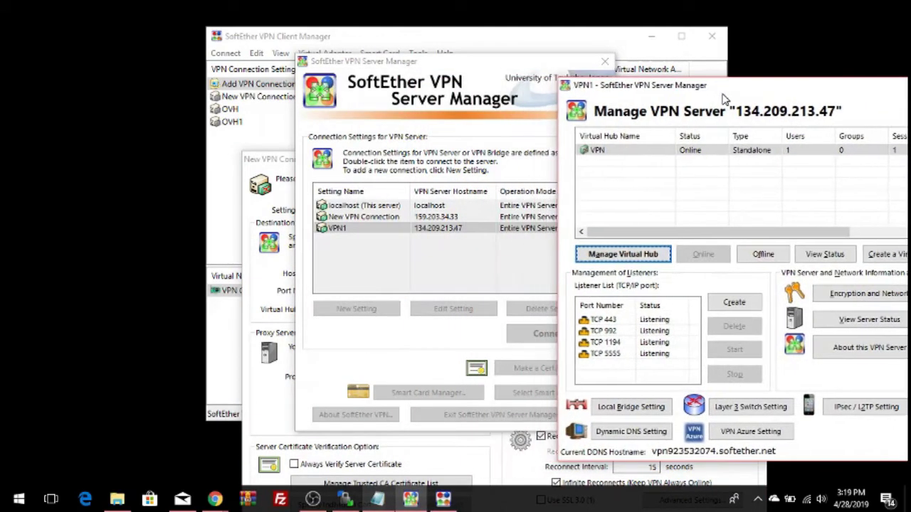
click(266, 187)
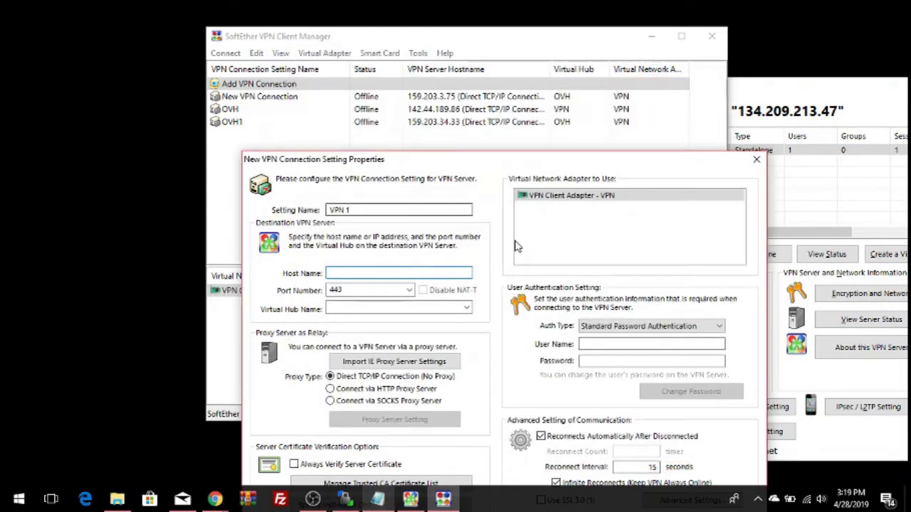
Step: Enter host 134.209.213.47, hub VPN, the user name and password, and save VPN 1
text(134.209.213.47)
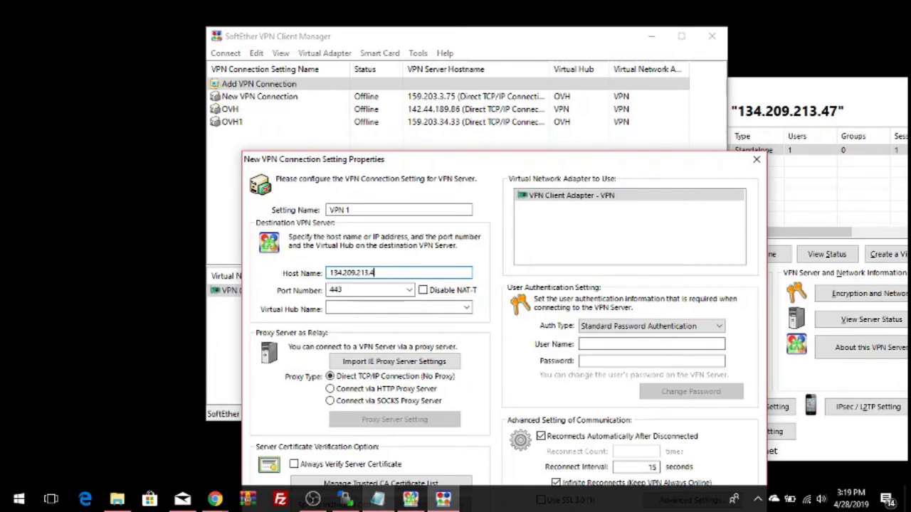
click(466, 309)
click(409, 319)
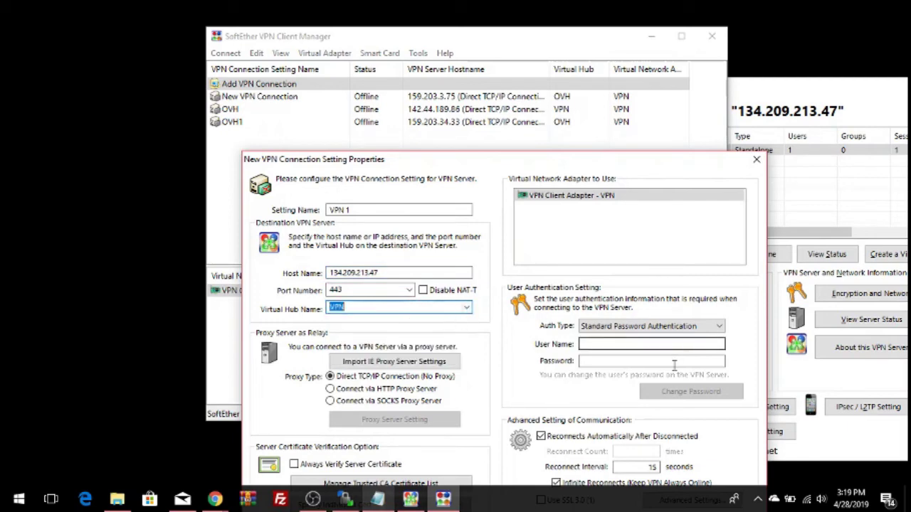
click(649, 343)
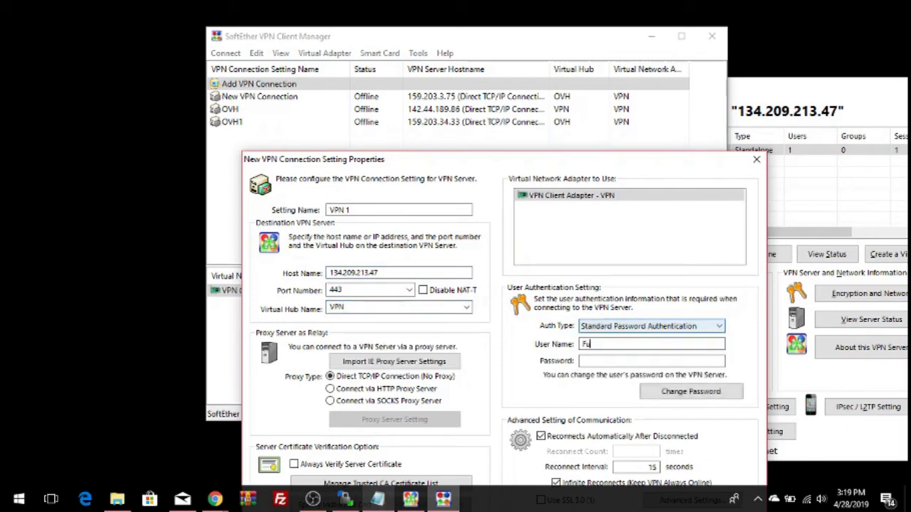
key(Tab)
key(Return)
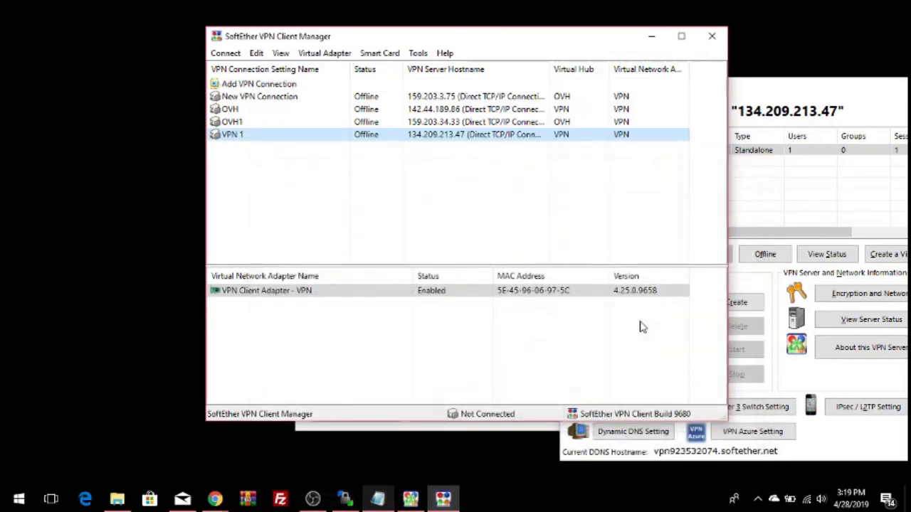
Step: Connect VPN 1, dismiss the connected notice, and bring up Chrome's taskbar jump list
double_click(377, 139)
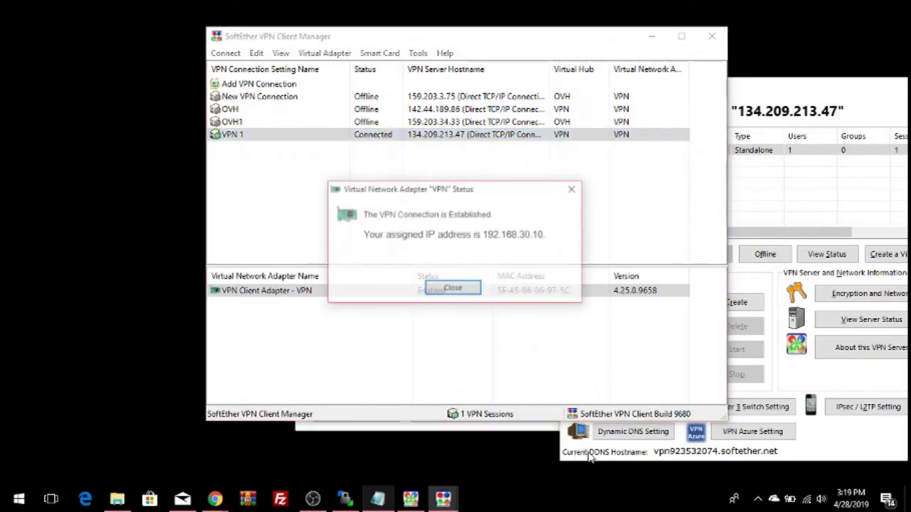
click(454, 289)
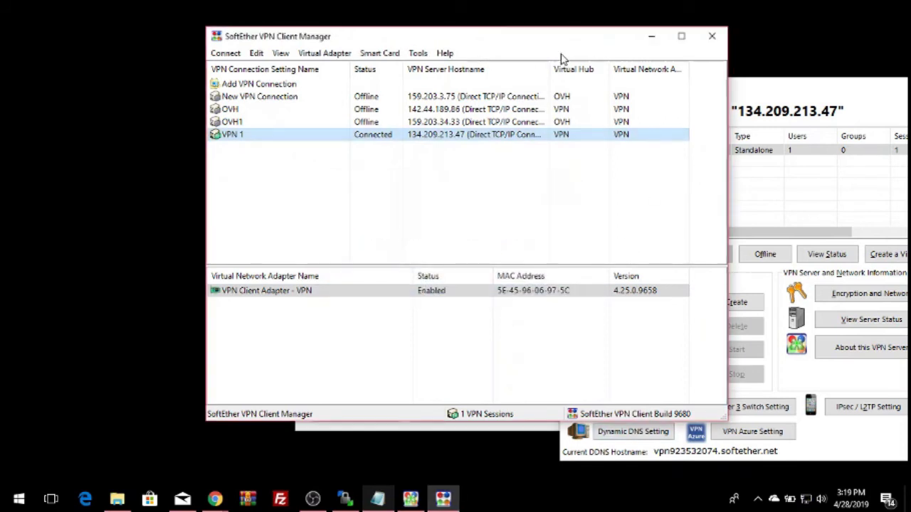
right_click(224, 500)
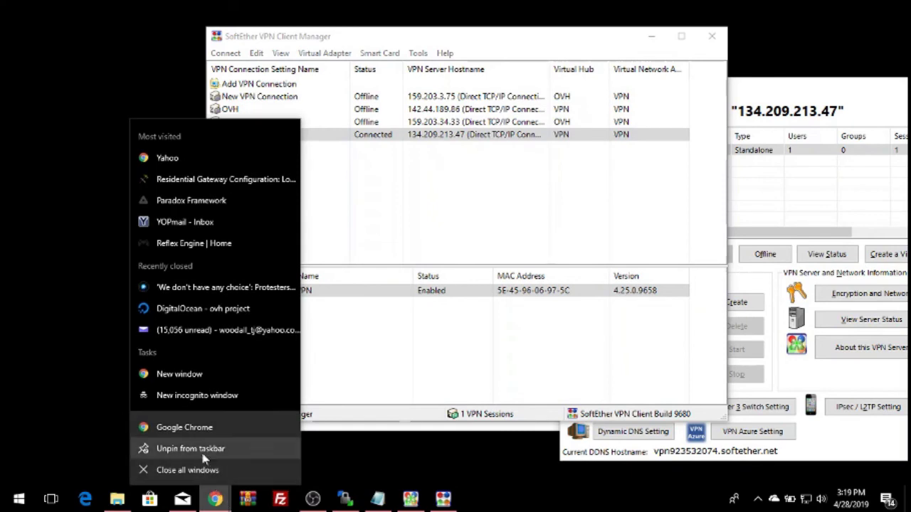
Step: Search 'My IP' in a new Chrome window and highlight the reported address 134.209.213.47
click(201, 432)
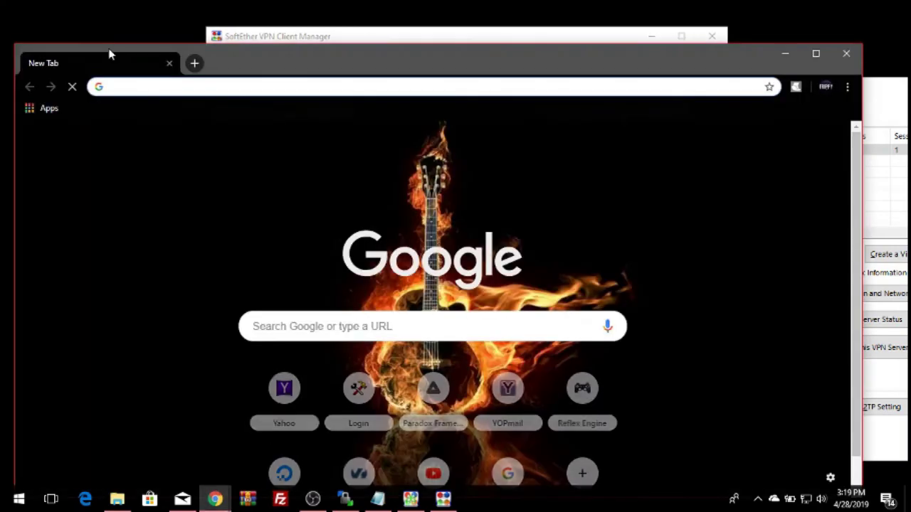
text(My IP)
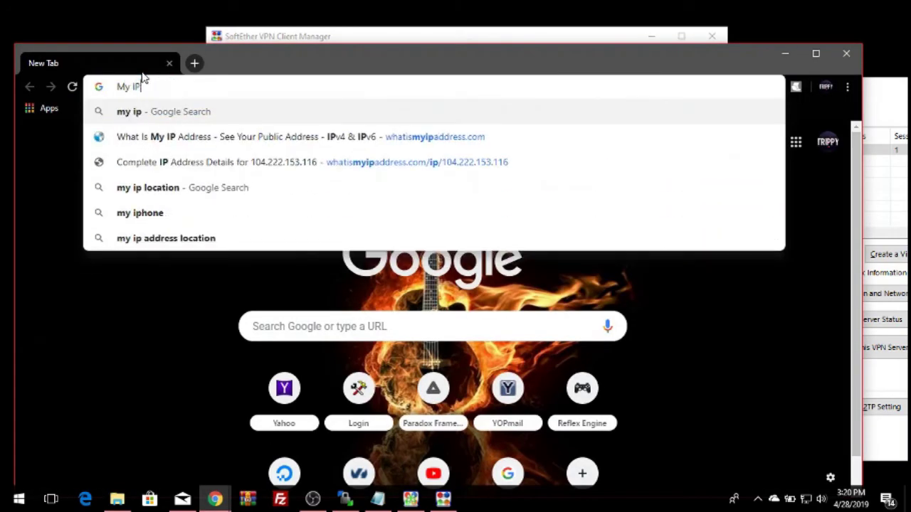
key(Return)
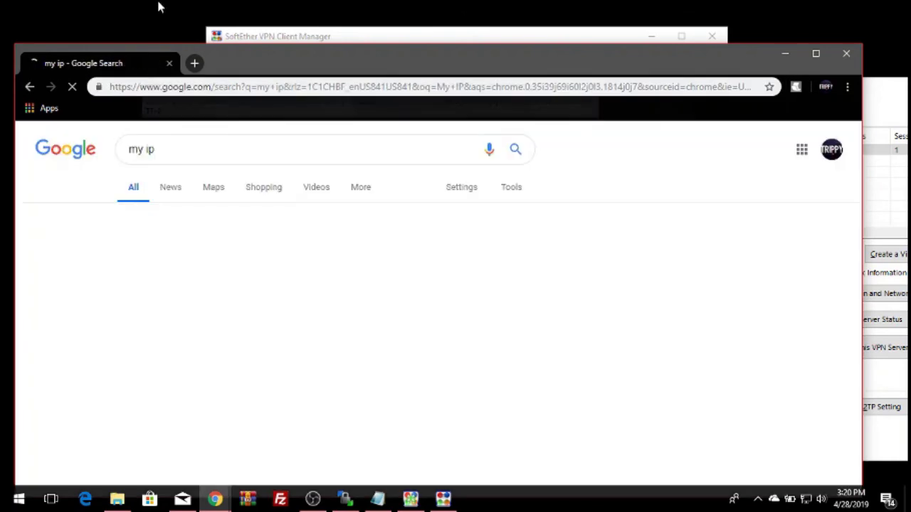
drag(252, 258, 71, 253)
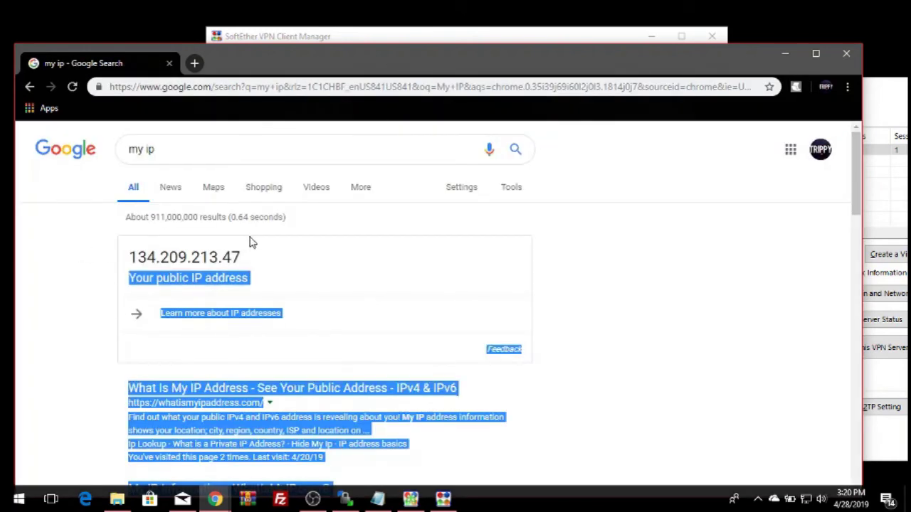
double_click(207, 256)
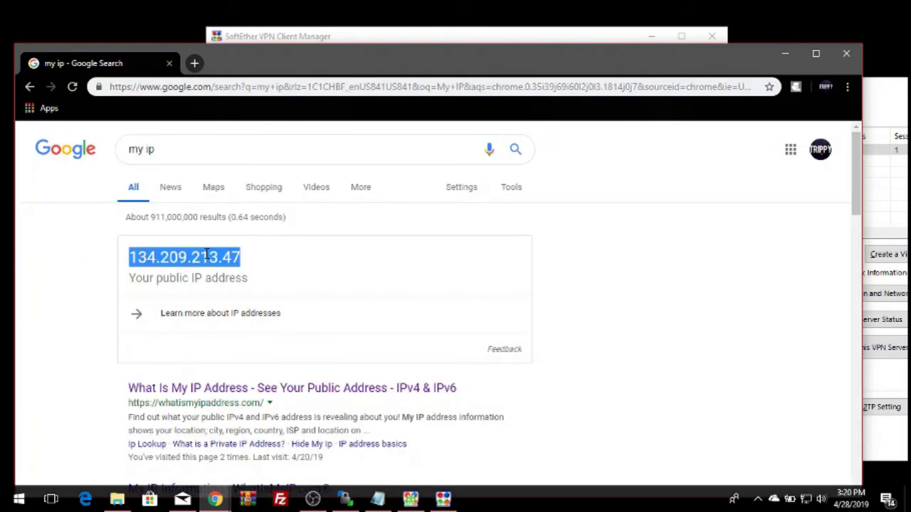
click(280, 254)
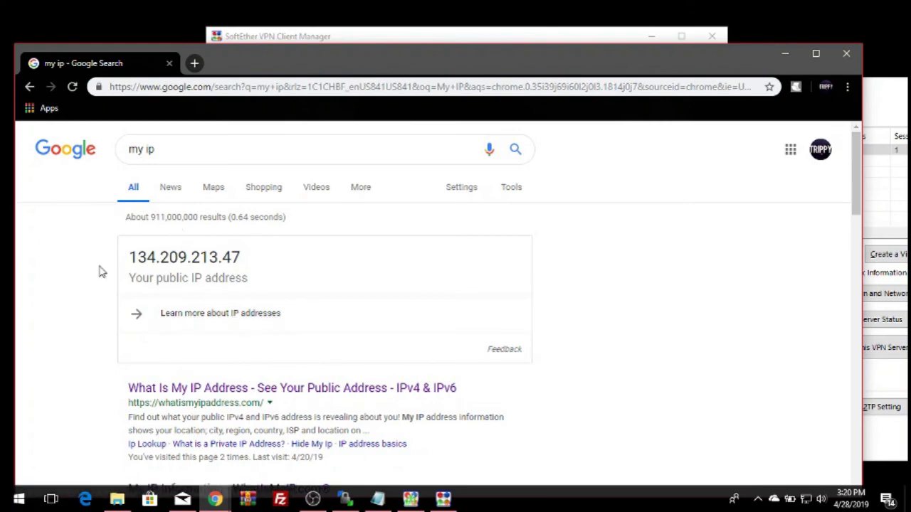
click(378, 41)
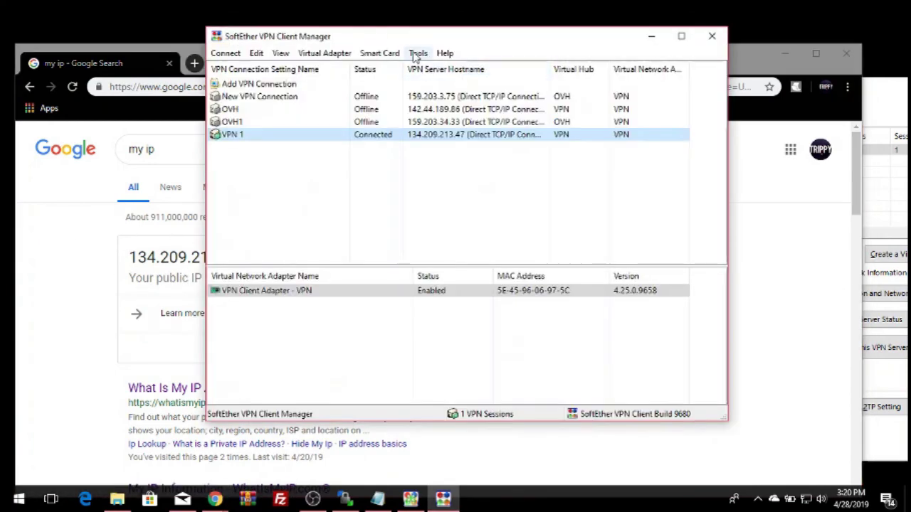
Step: Minimize the Client Manager and Chrome, close both server manager windows, and restore Notepad
drag(415, 43, 551, 42)
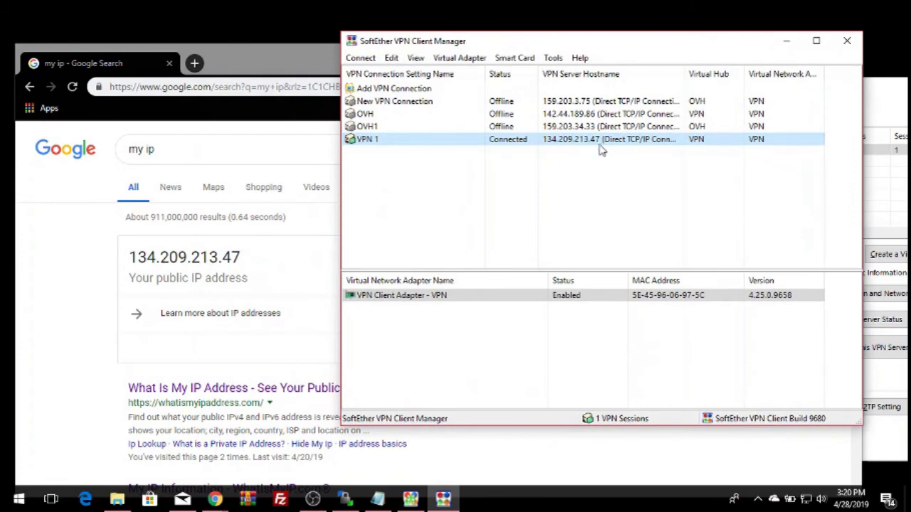
click(785, 41)
click(785, 55)
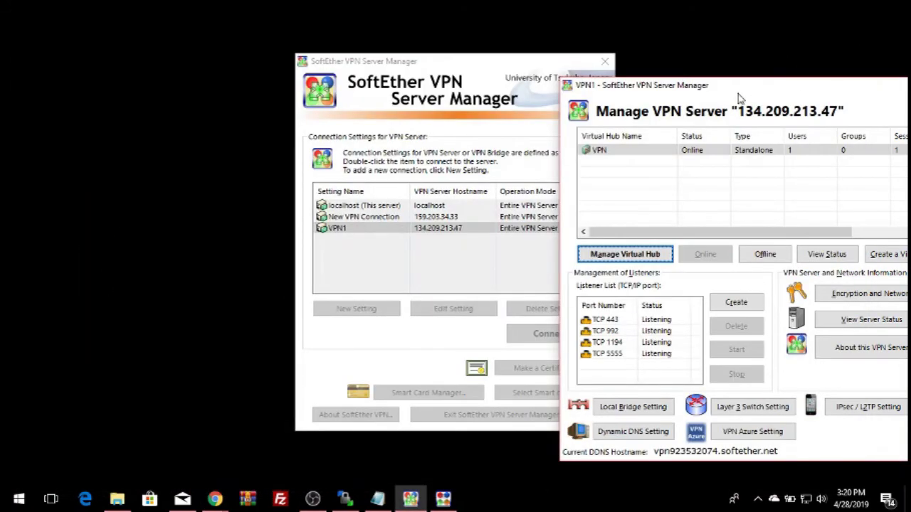
mouse_move(740, 80)
mouse_down()
mouse_move(719, 78)
mouse_move(738, 84)
mouse_up()
click(818, 75)
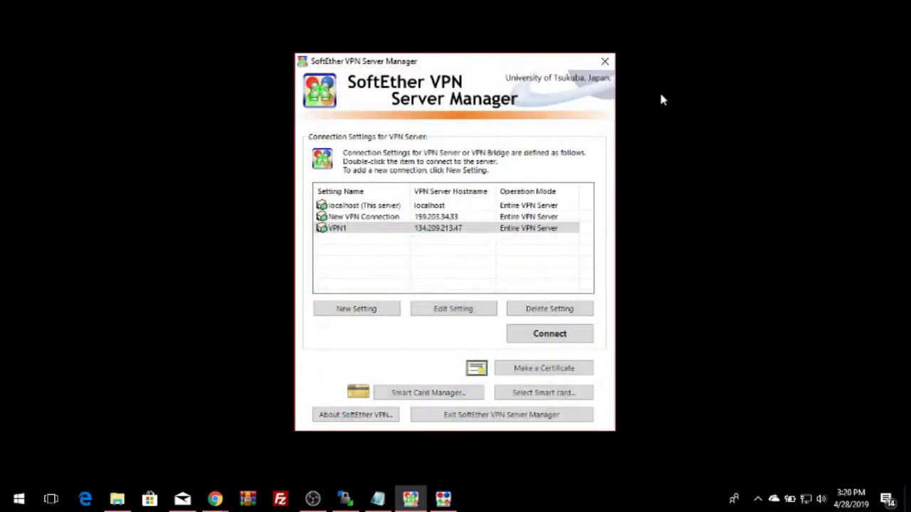
click(604, 61)
click(377, 498)
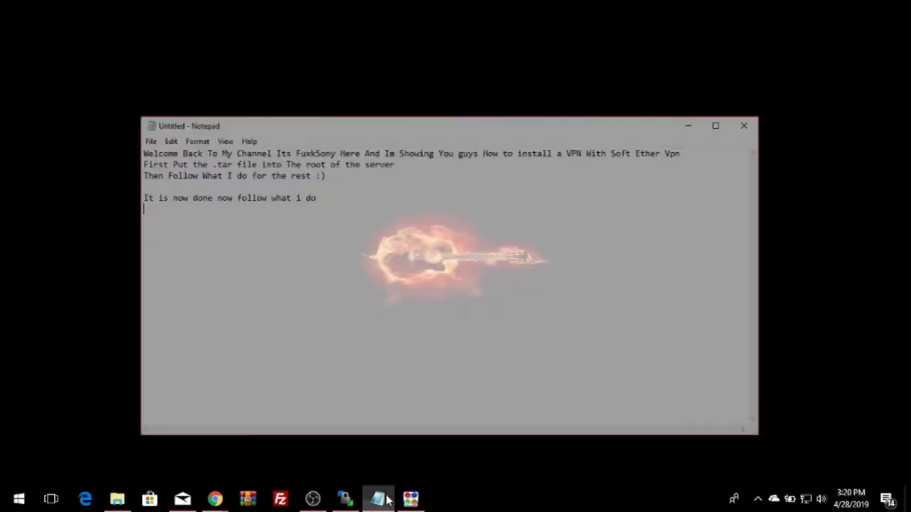